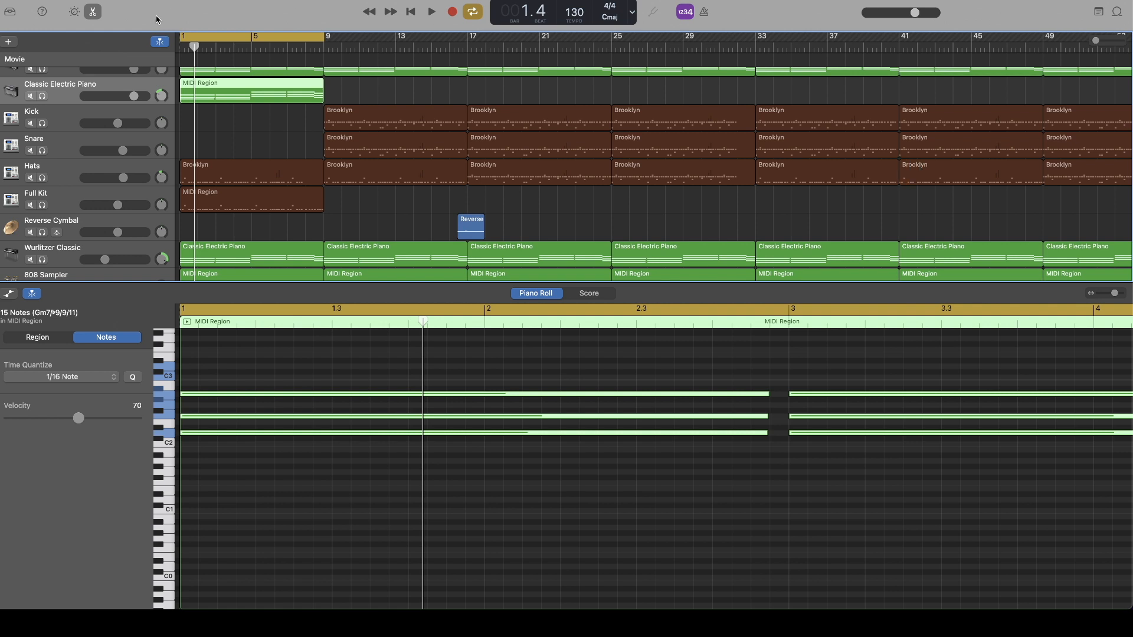
Show the Smart Controls for the Classic Electric Piano track, and switch back to the Piano Roll editor.
{"action": "left_click", "coordinate": [74, 12]}
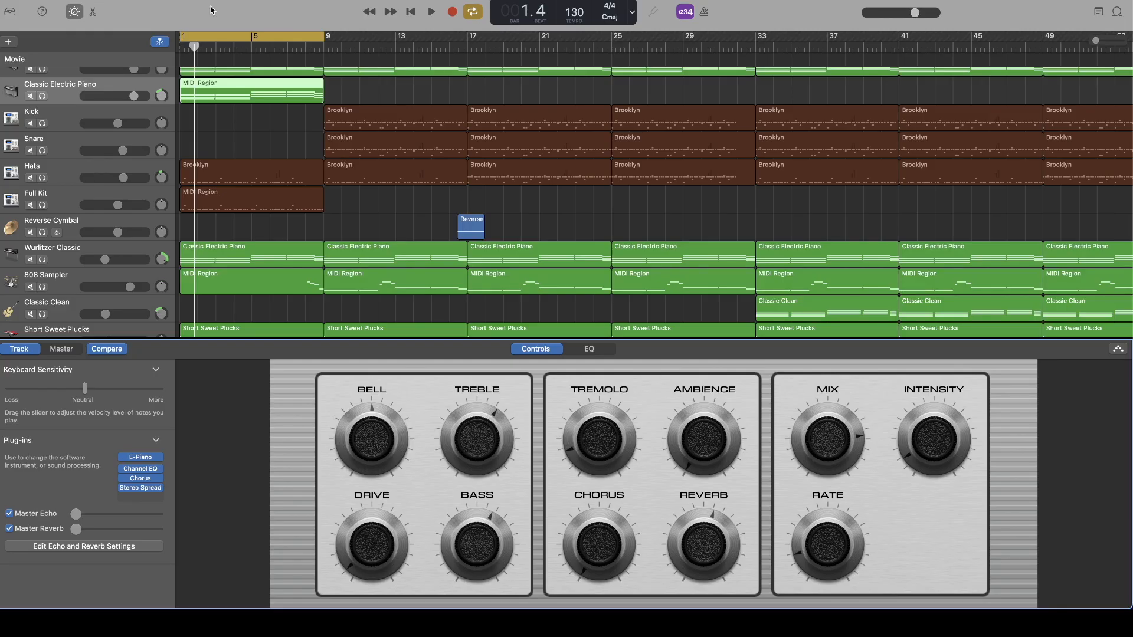
{"action": "key", "text": "e"}
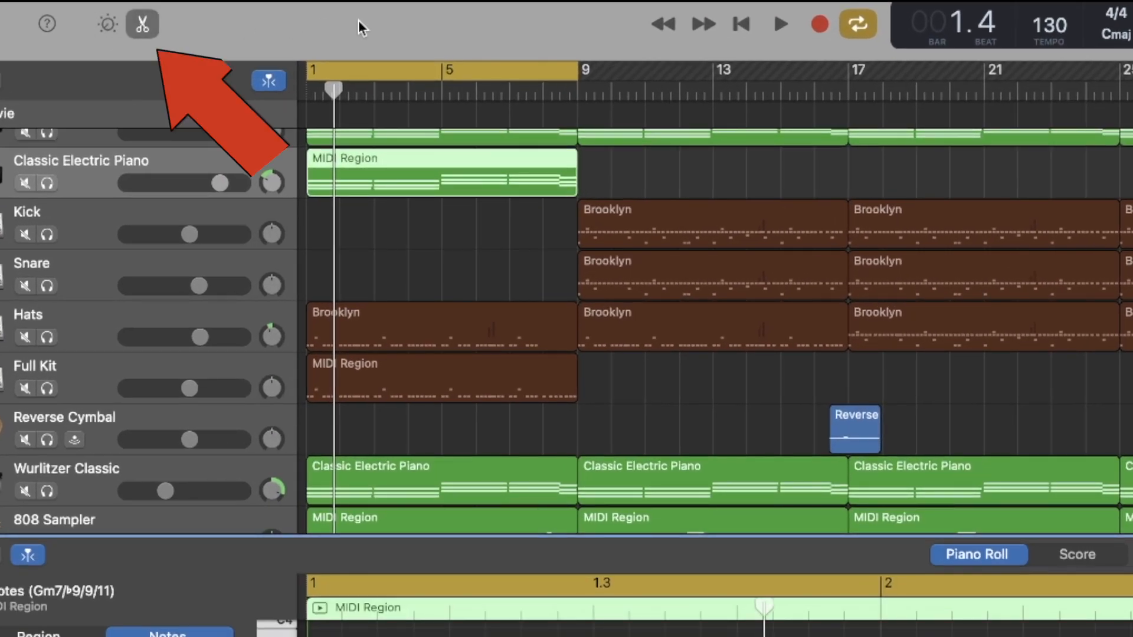
{"action": "key", "text": "e"}
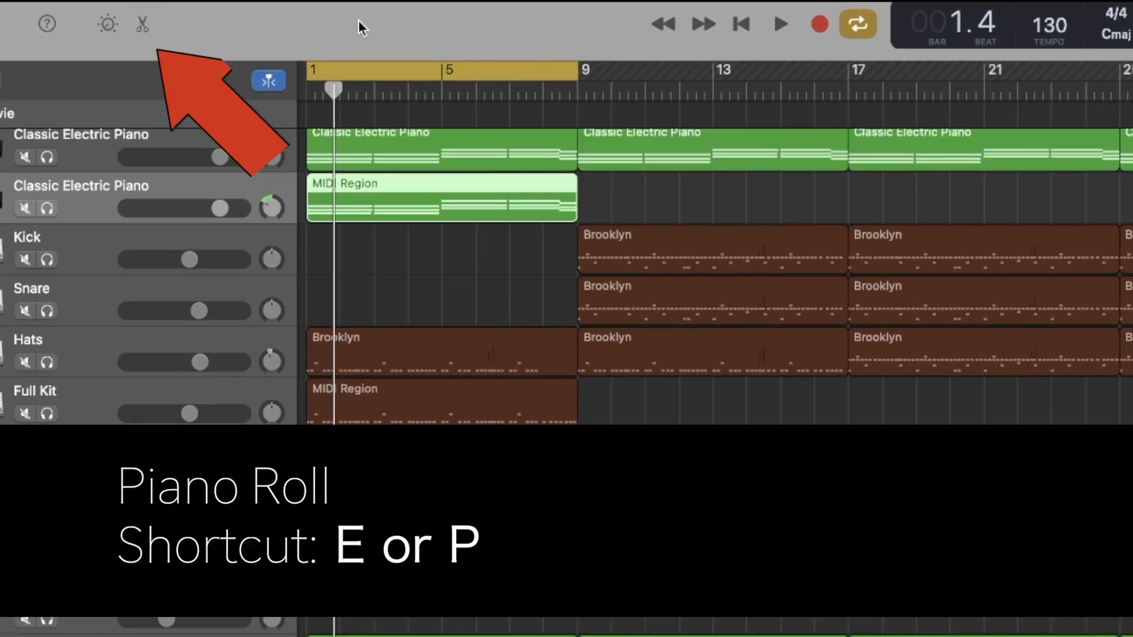
{"action": "key", "text": "e"}
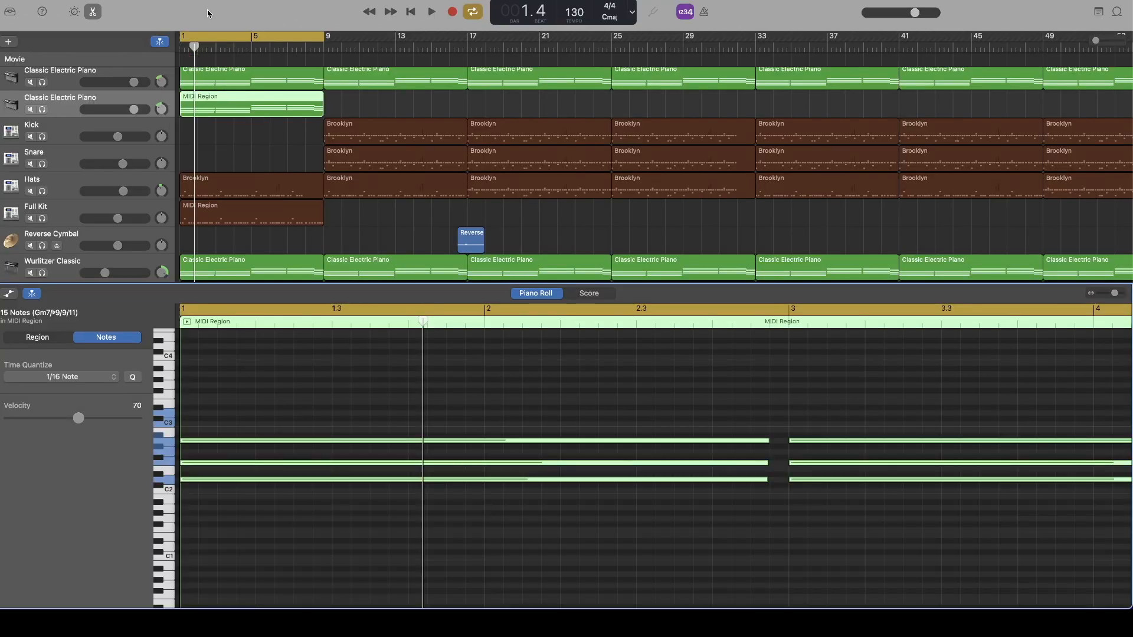
Show the Musical Typing keyboard for the Classic Electric Piano track and hide it again.
{"action": "key", "text": "super+k"}
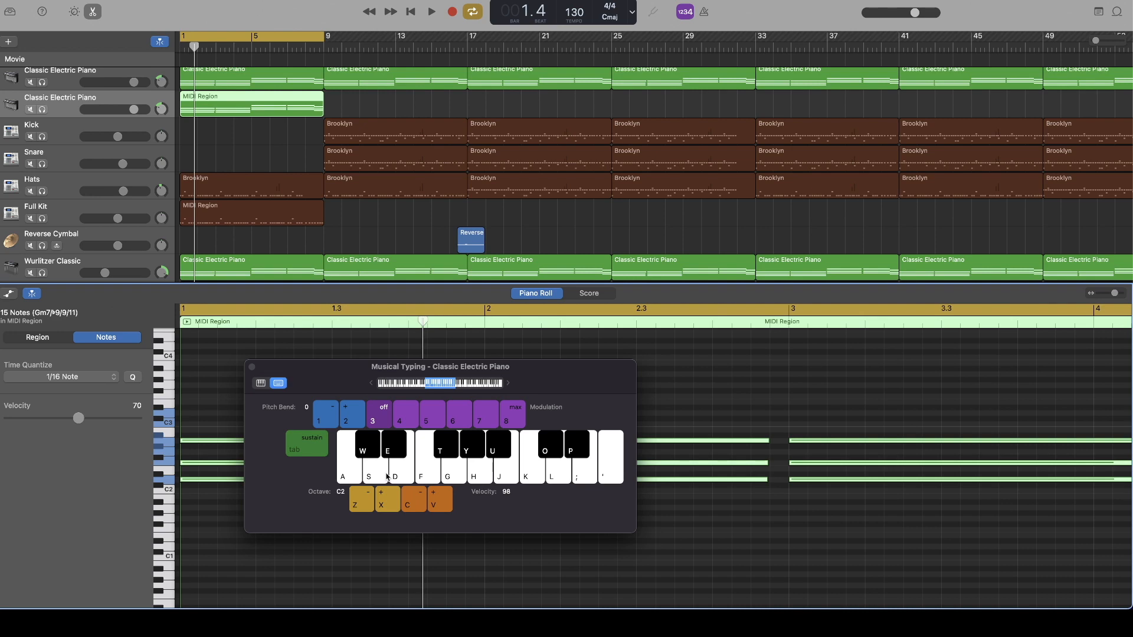
{"action": "key", "text": "super+k"}
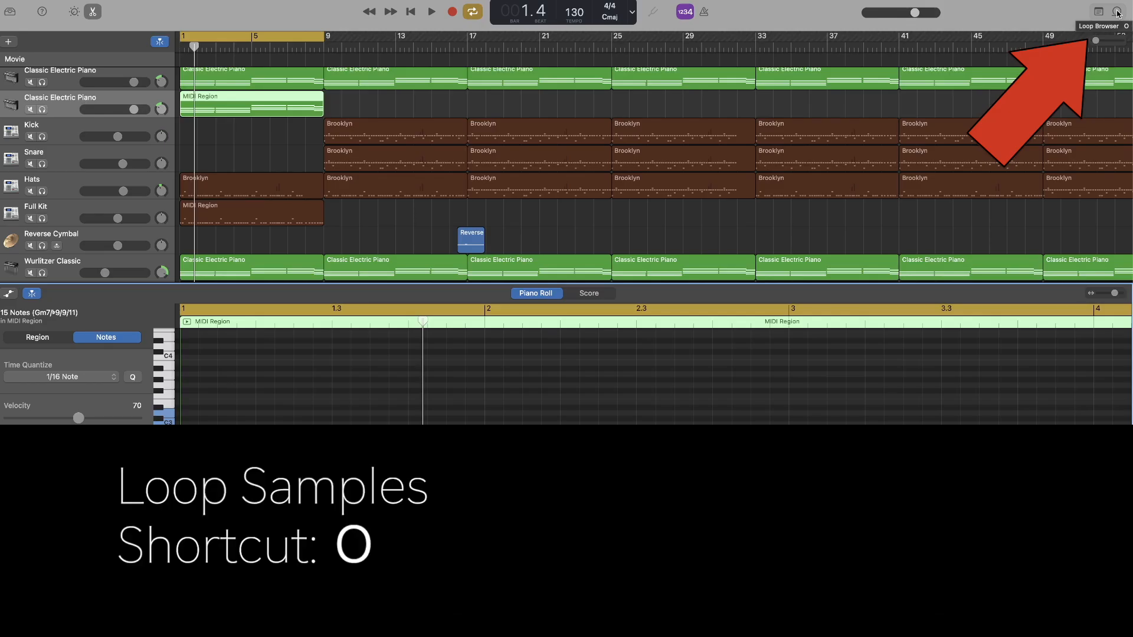
Show the Loop Browser, switch to the project's Note Pad, and close it.
{"action": "left_click", "coordinate": [1103, 20]}
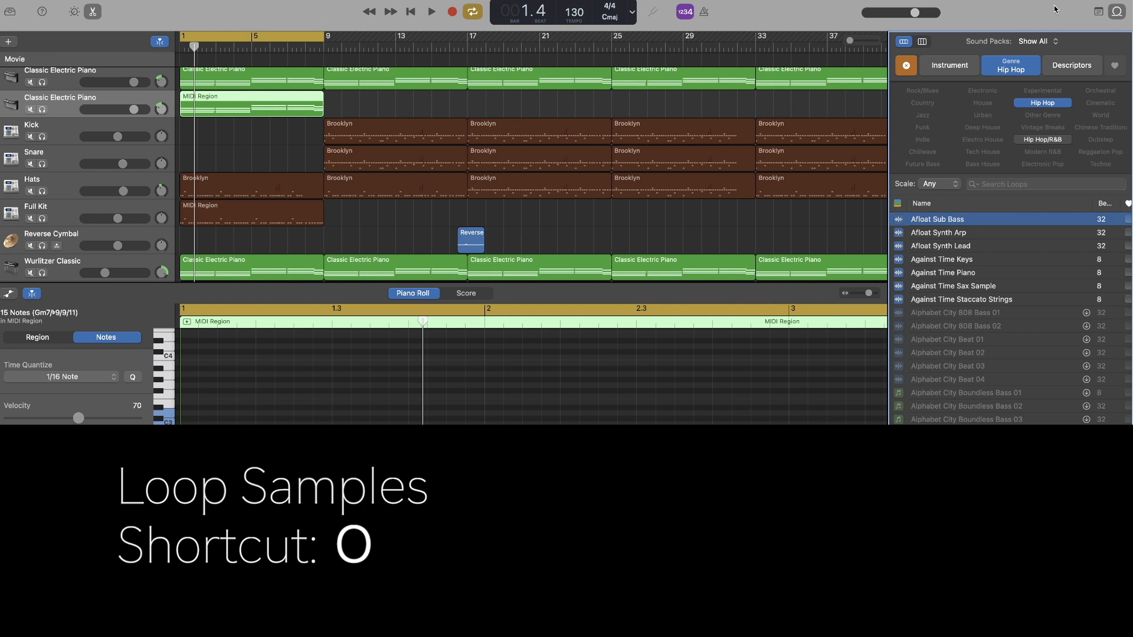
{"action": "key", "text": "alt+super+p"}
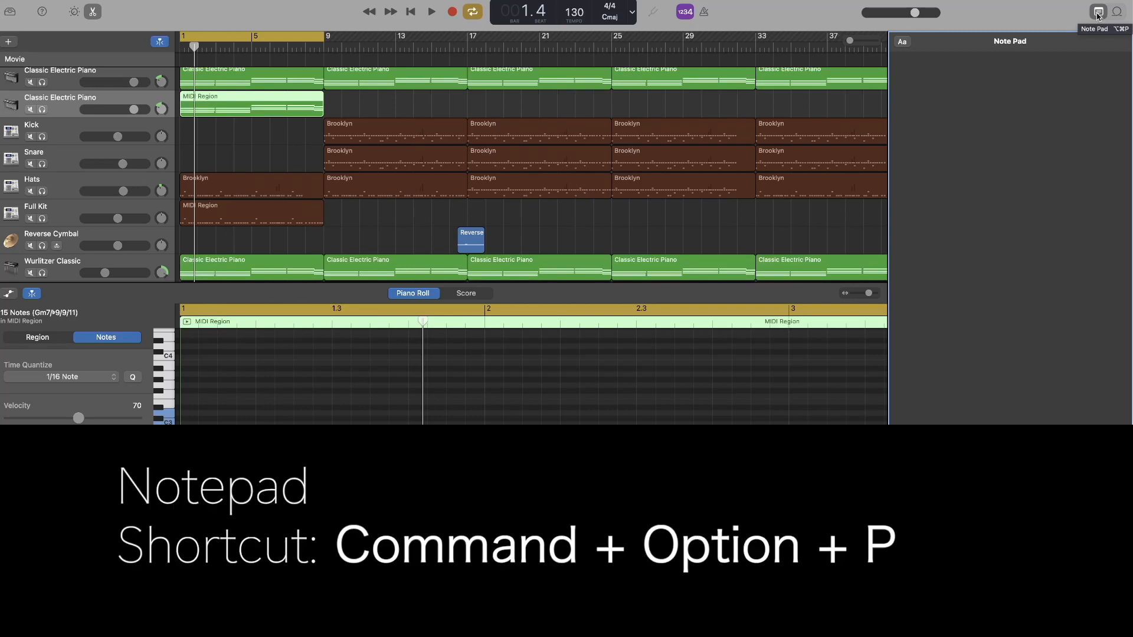
{"action": "left_click", "coordinate": [1098, 13]}
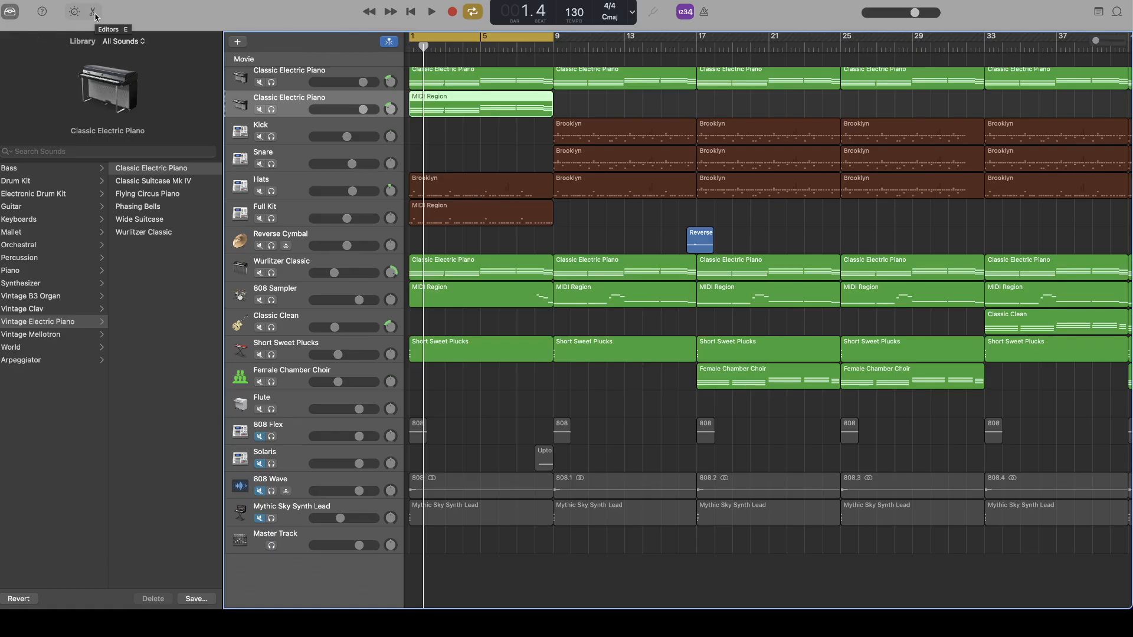
Open the Classic Electric Piano region in the Piano Roll, deselect its notes, and fit all eight bars in the editor.
{"action": "left_click", "coordinate": [95, 16]}
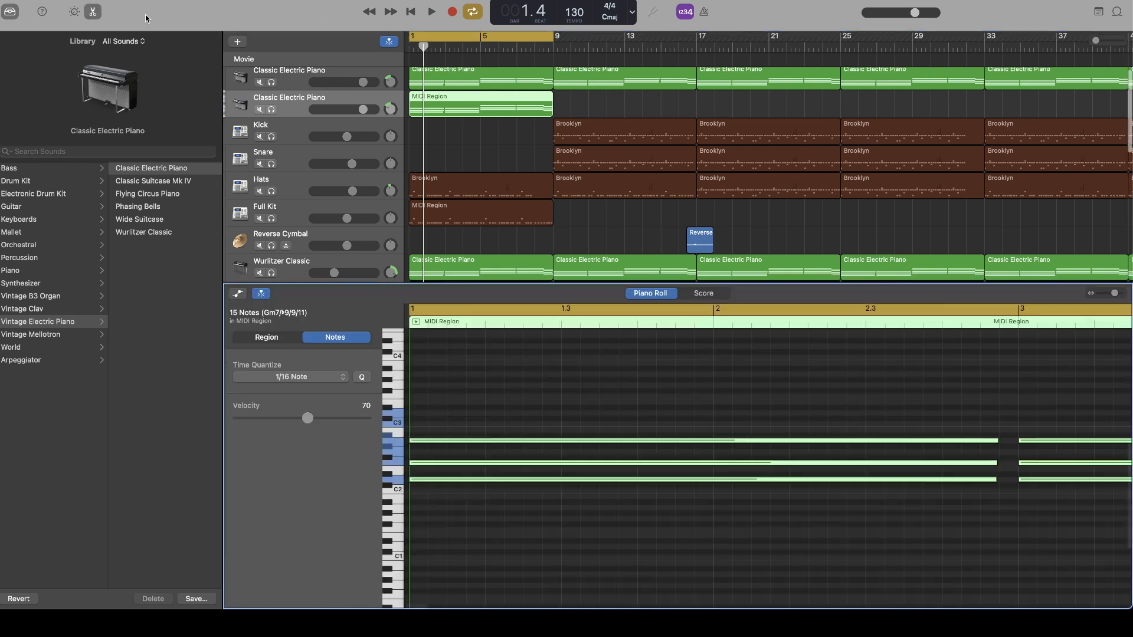
{"action": "left_click", "coordinate": [528, 403]}
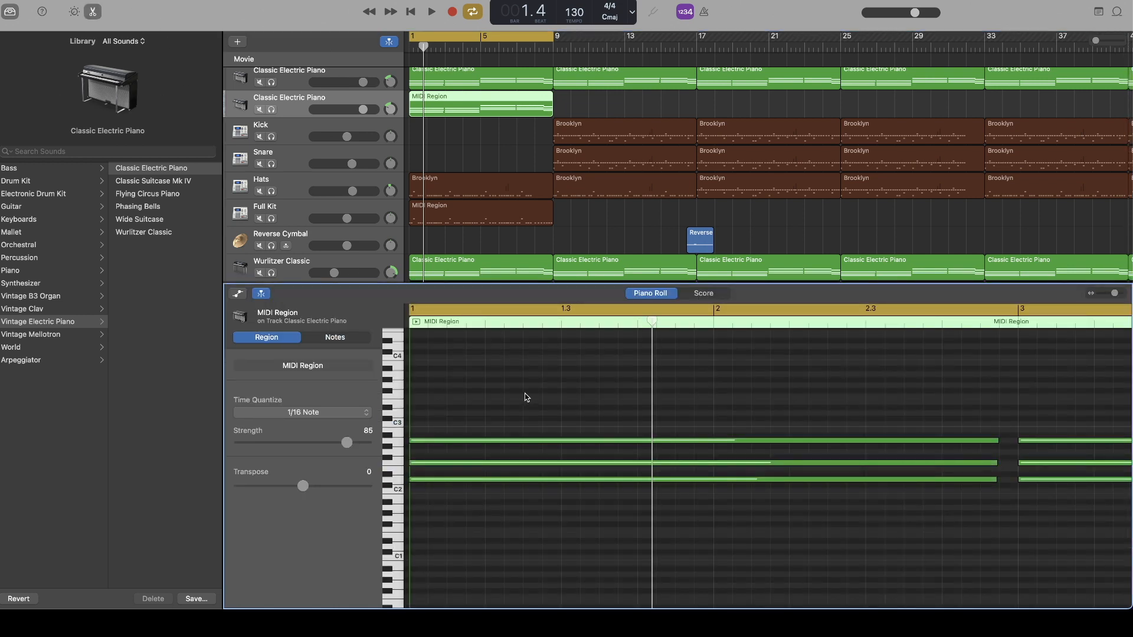
{"action": "scroll", "coordinate": [527, 397], "scroll_direction": "right", "scroll_amount": 1}
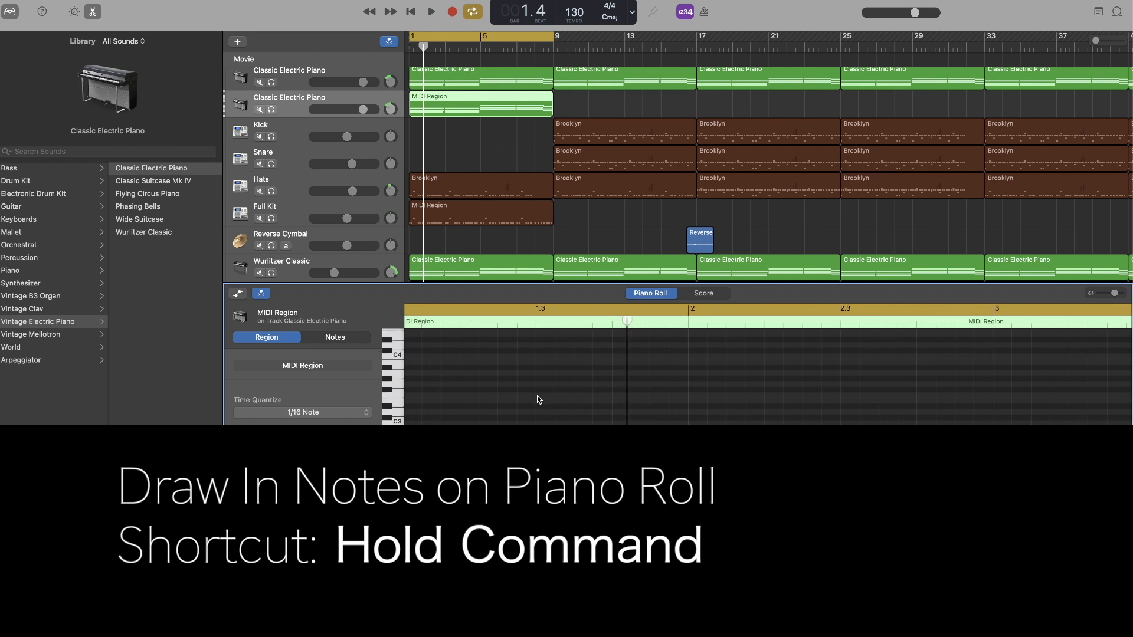
{"action": "left_click_drag", "start_coordinate": [1114, 294], "coordinate": [1107, 295]}
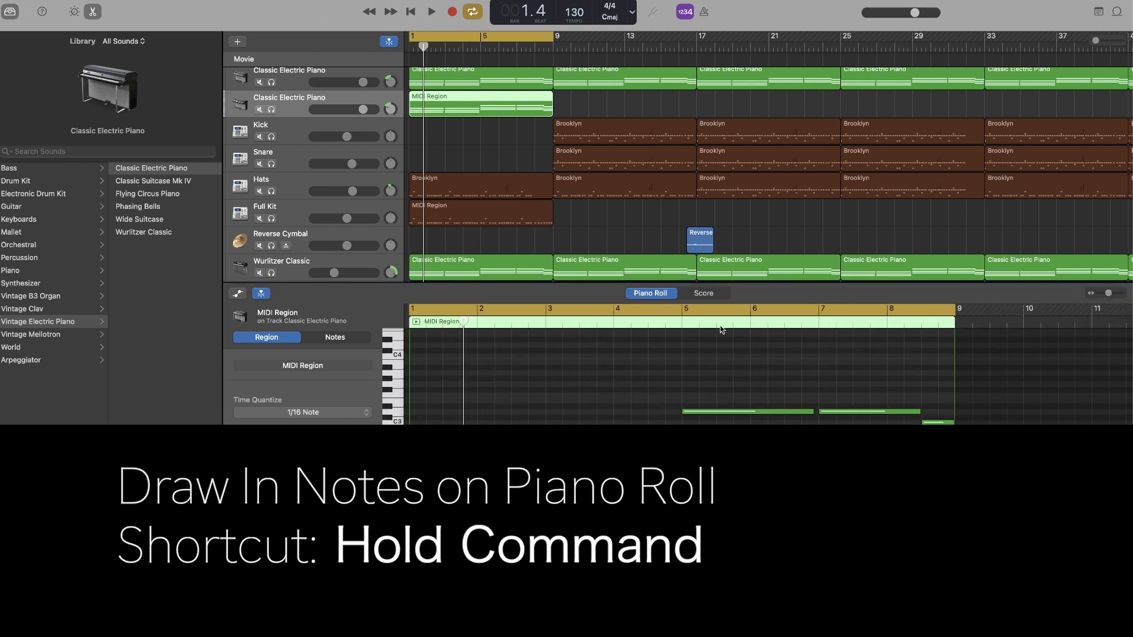
Draw a note about half a bar long in the second half of bar 2, between C3 and C4, and delete it.
{"action": "mouse_move", "coordinate": [508, 384]}
{"action": "left_mouse_down"}
{"action": "mouse_move", "coordinate": [577, 384]}
{"action": "mouse_move", "coordinate": [537, 385]}
{"action": "left_mouse_up"}
{"action": "left_click", "coordinate": [538, 385]}
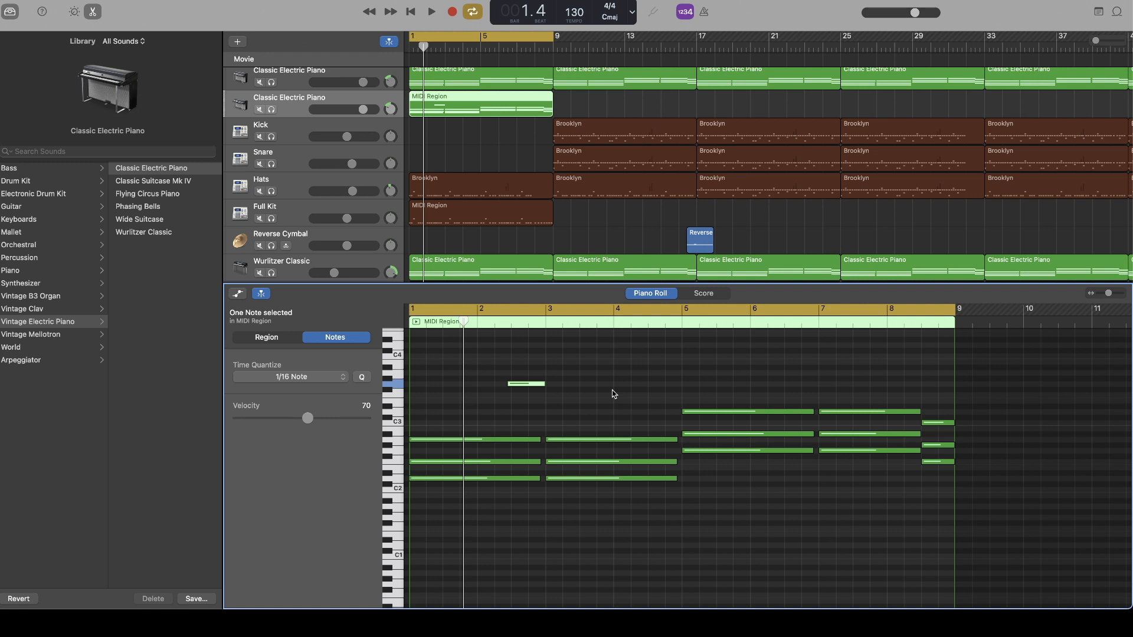
{"action": "key", "text": "Delete"}
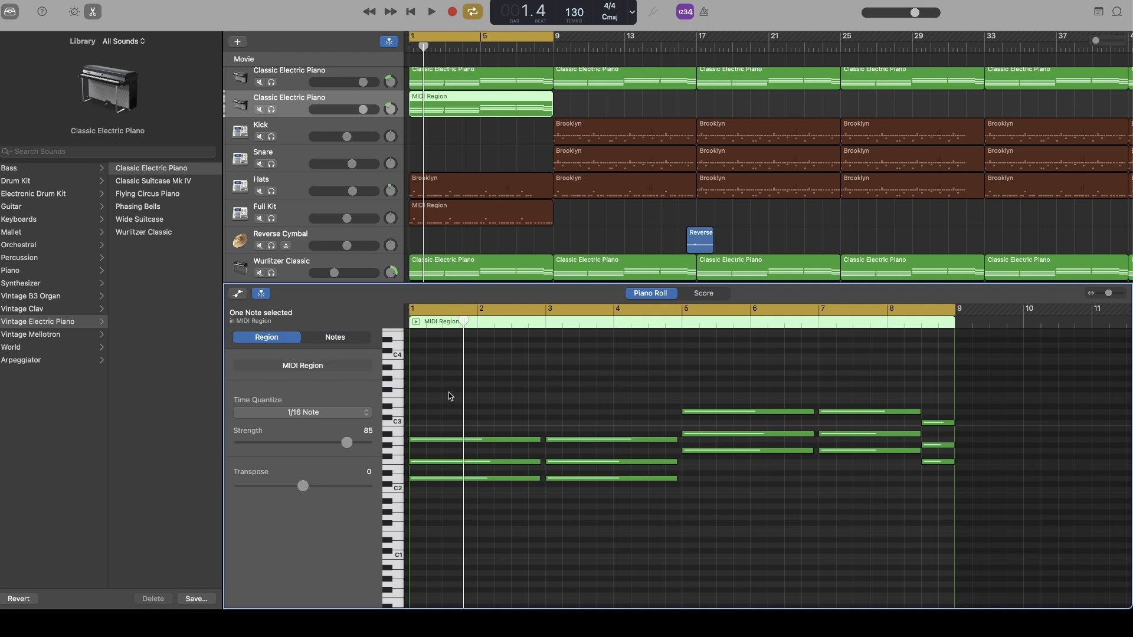
Select all notes in the electric piano region, paste a copy at bar 9, and undo the paste.
{"action": "left_click_drag", "start_coordinate": [427, 376], "coordinate": [946, 565]}
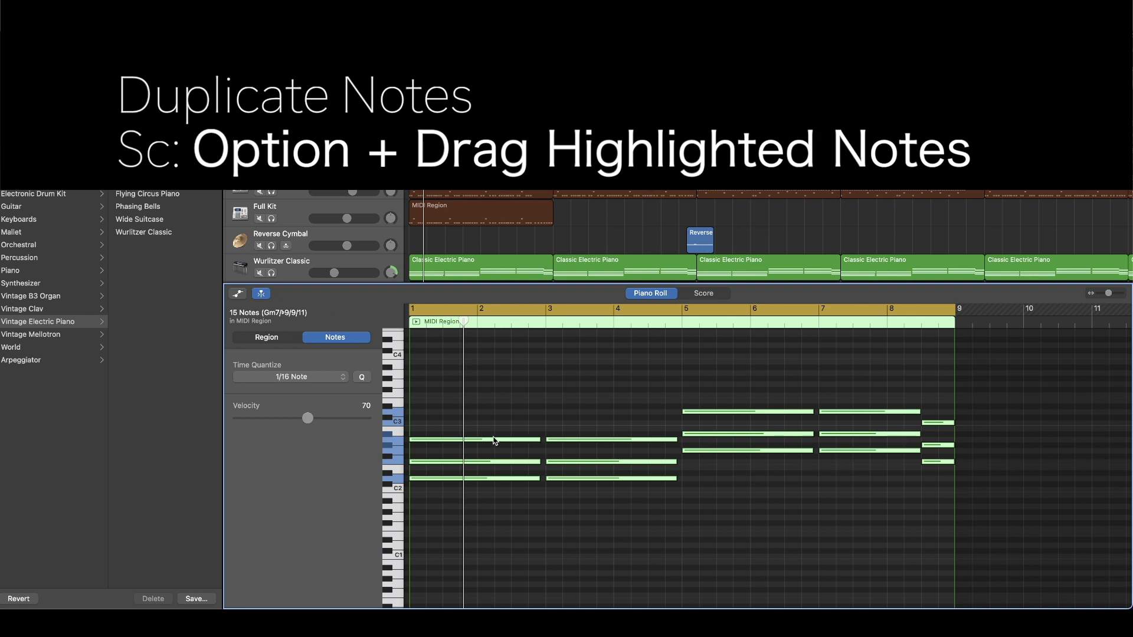
{"action": "mouse_move", "coordinate": [493, 440]}
{"action": "left_mouse_down"}
{"action": "mouse_move", "coordinate": [1030, 440]}
{"action": "mouse_move", "coordinate": [1034, 425]}
{"action": "mouse_move", "coordinate": [552, 430]}
{"action": "mouse_move", "coordinate": [501, 433]}
{"action": "mouse_move", "coordinate": [495, 452]}
{"action": "mouse_move", "coordinate": [501, 438]}
{"action": "left_mouse_up"}
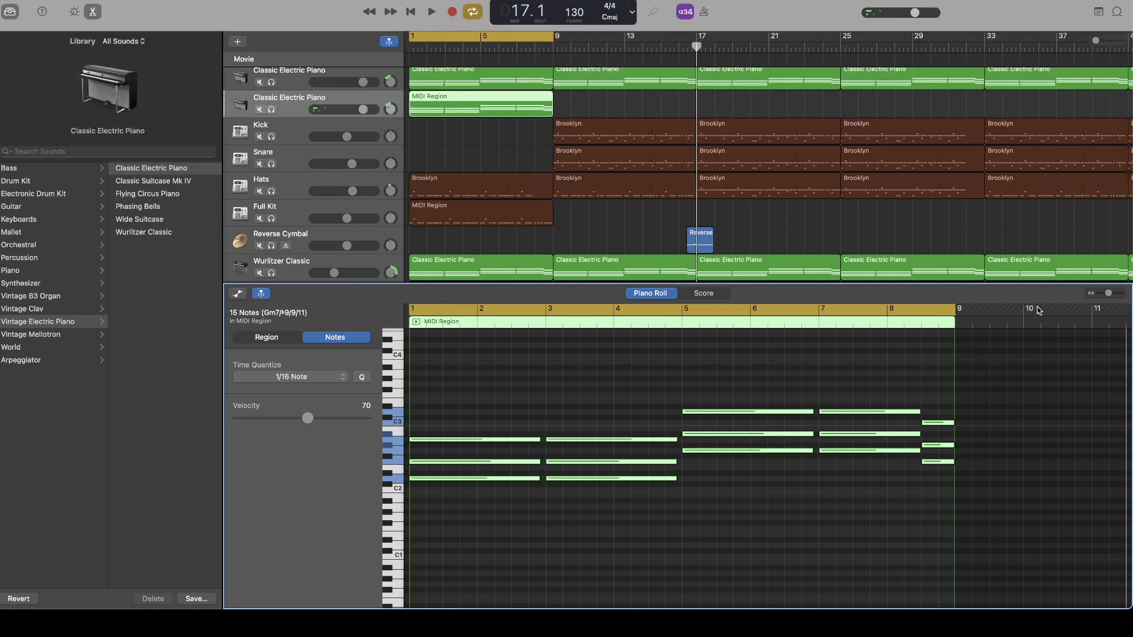
{"action": "left_click", "coordinate": [957, 325]}
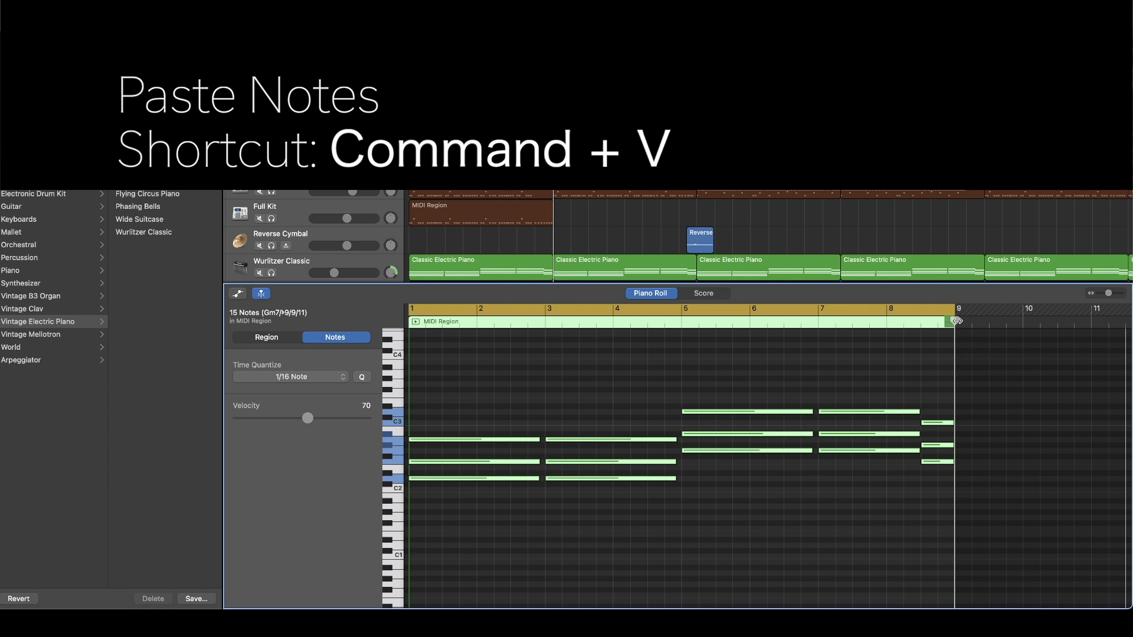
{"action": "key", "text": "super+v"}
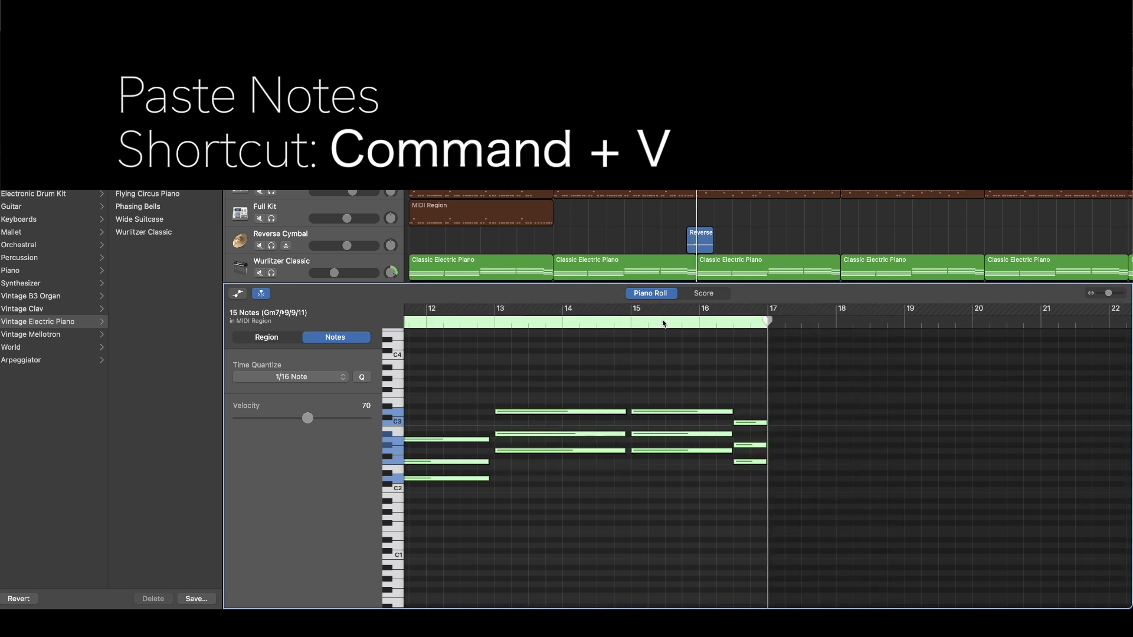
{"action": "key", "text": "super+z"}
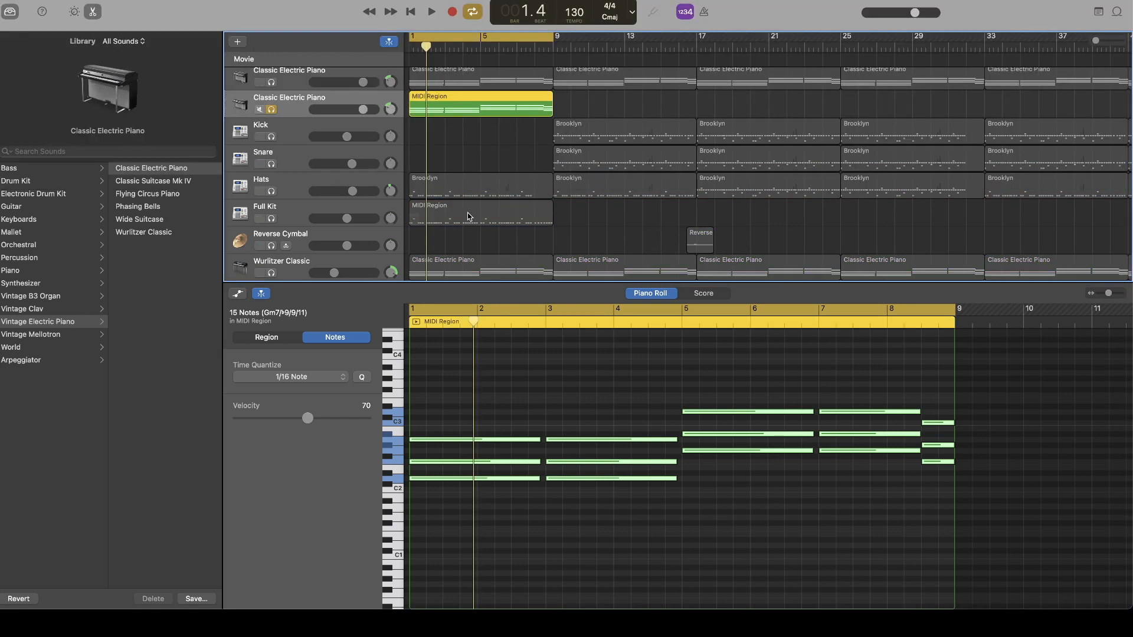
Play back the soloed Classic Electric Piano region and stop at its end.
{"action": "key", "text": "space"}
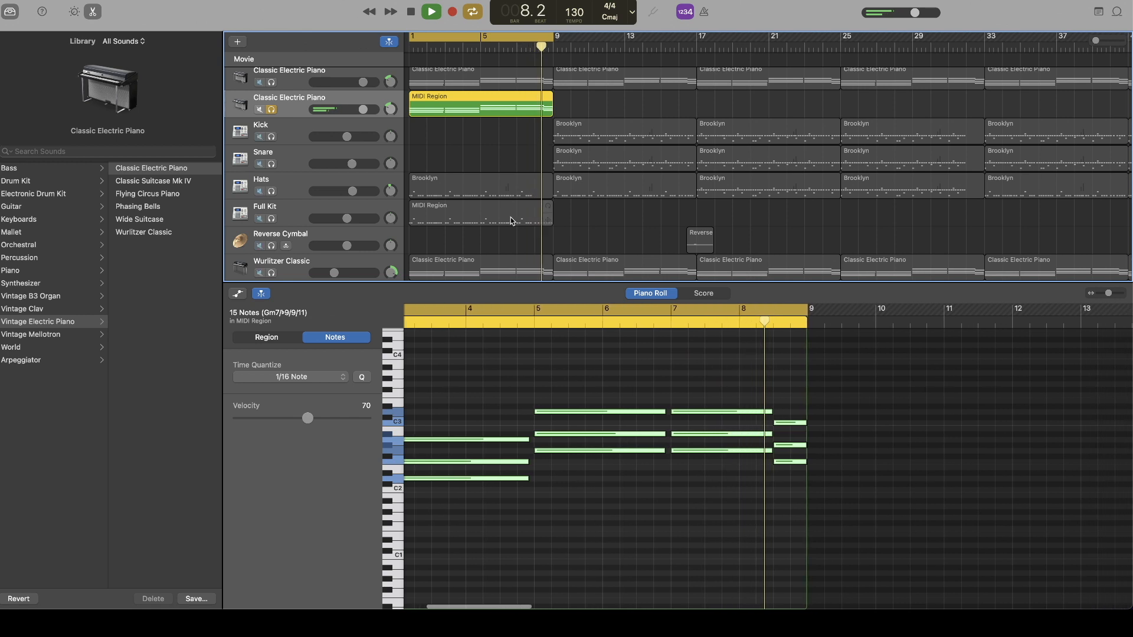
{"action": "key", "text": "space"}
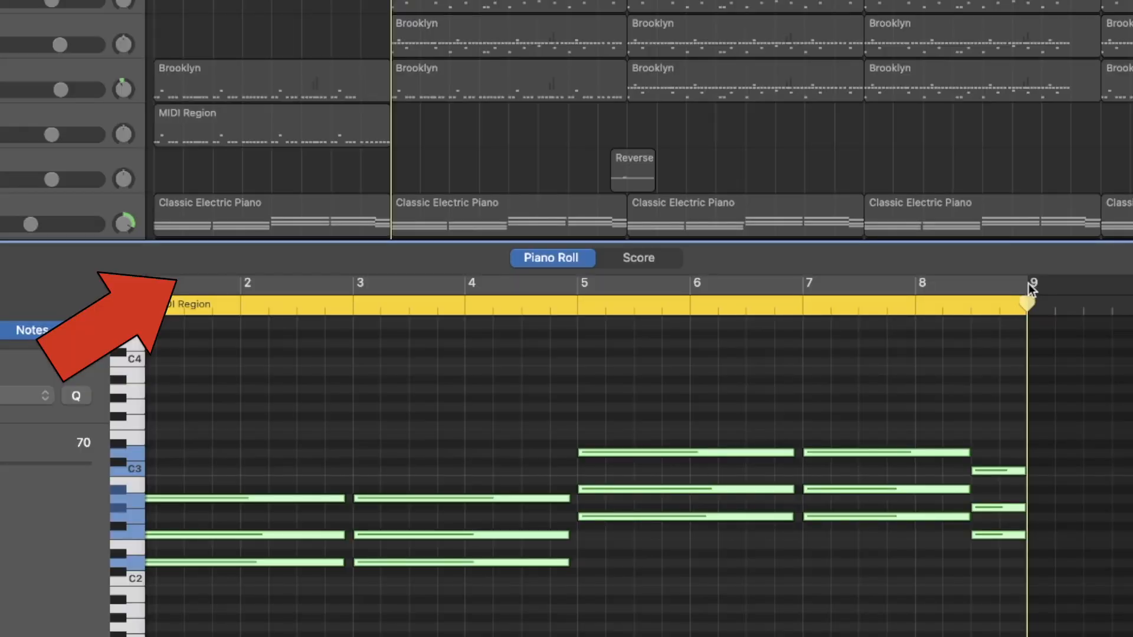
Shorten the cycle area to end before bar 7, and extend it back to bar 9.
{"action": "left_click", "coordinate": [1032, 289]}
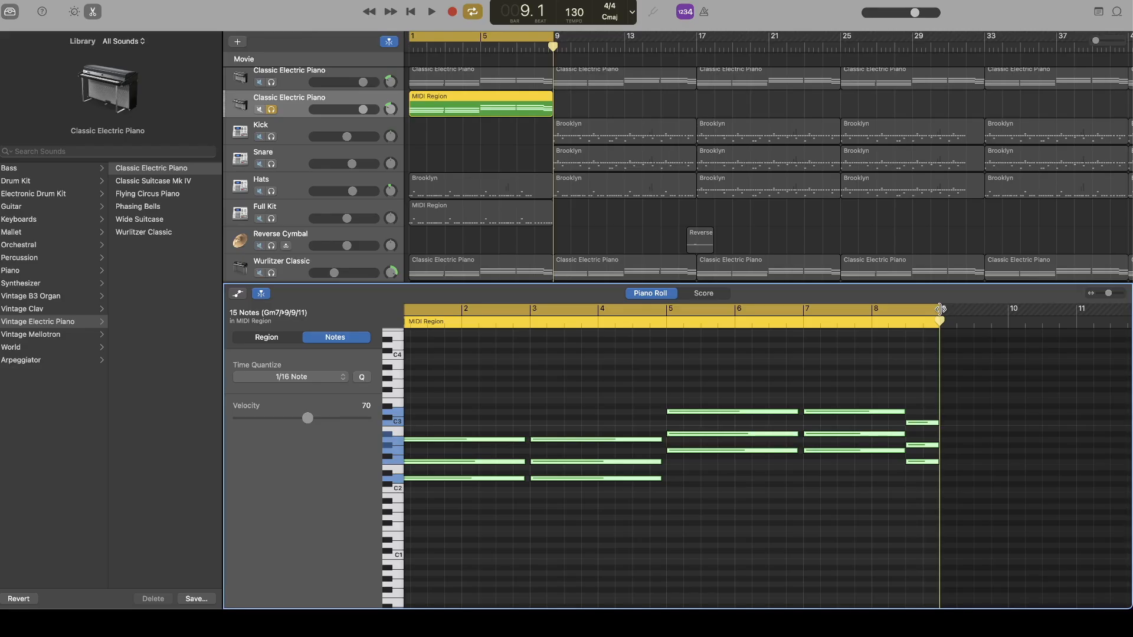
{"action": "left_click_drag", "start_coordinate": [1032, 289], "coordinate": [782, 311]}
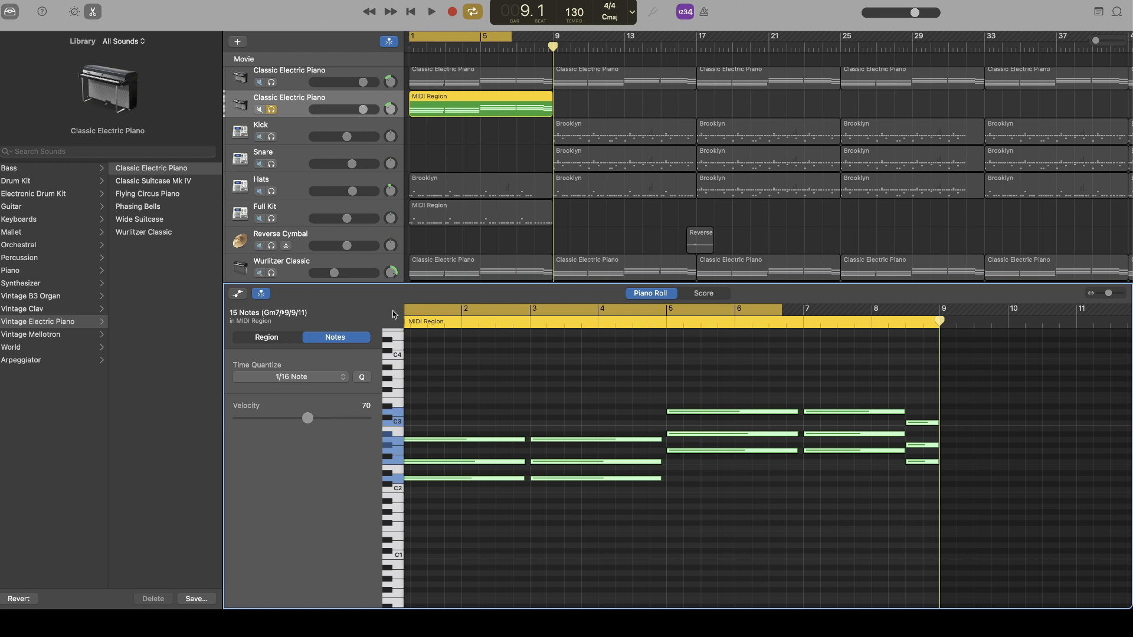
{"action": "scroll", "coordinate": [412, 313], "scroll_direction": "left", "scroll_amount": 2}
{"action": "mouse_move", "coordinate": [412, 311]}
{"action": "left_mouse_down"}
{"action": "mouse_move", "coordinate": [611, 311]}
{"action": "mouse_move", "coordinate": [411, 311]}
{"action": "left_mouse_up"}
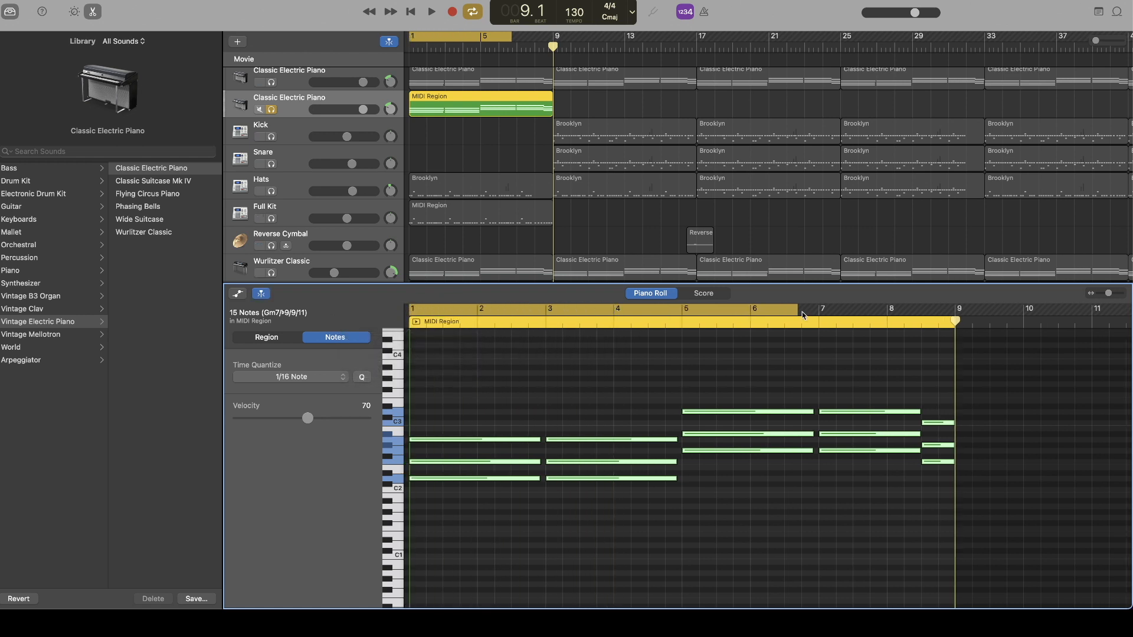
{"action": "left_click_drag", "start_coordinate": [798, 311], "coordinate": [947, 308]}
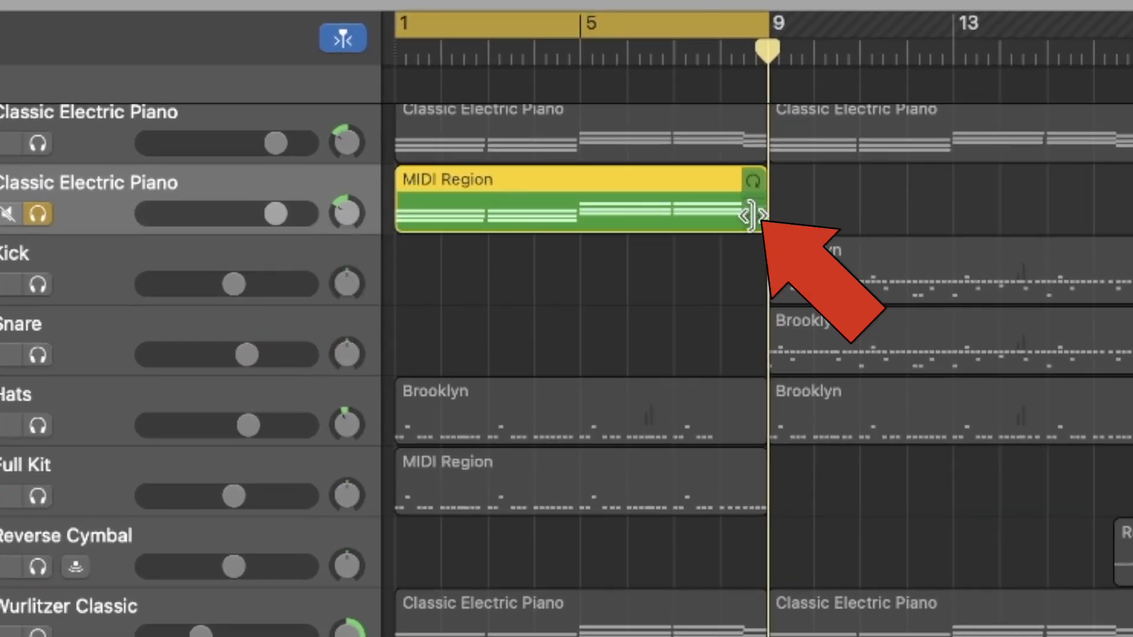
{"action": "left_click_drag", "start_coordinate": [761, 213], "coordinate": [766, 183]}
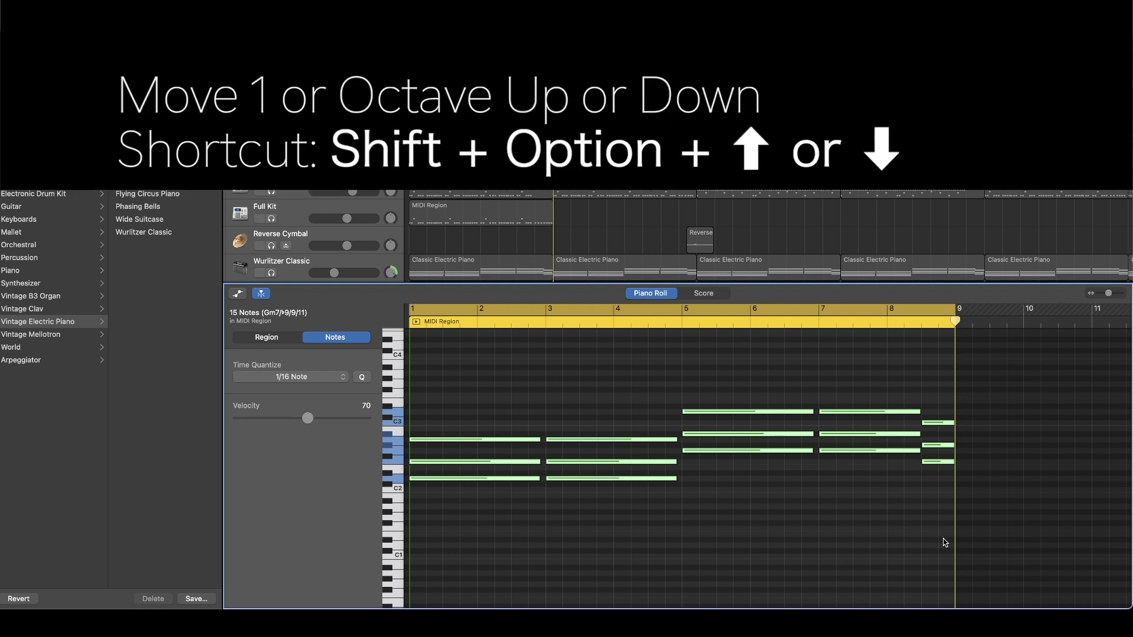
Transpose the selected electric piano notes up an octave and back down, and clear the note selection.
{"action": "key", "text": "shift+alt+Up"}
{"action": "key", "text": "shift+alt+Down"}
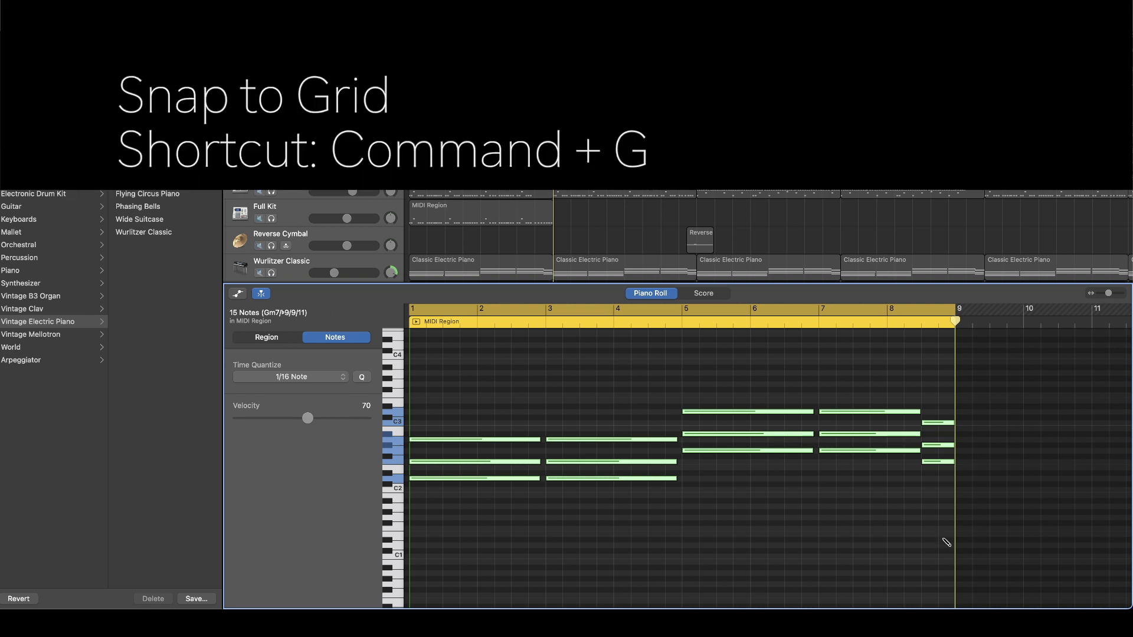
{"action": "left_click", "coordinate": [947, 543]}
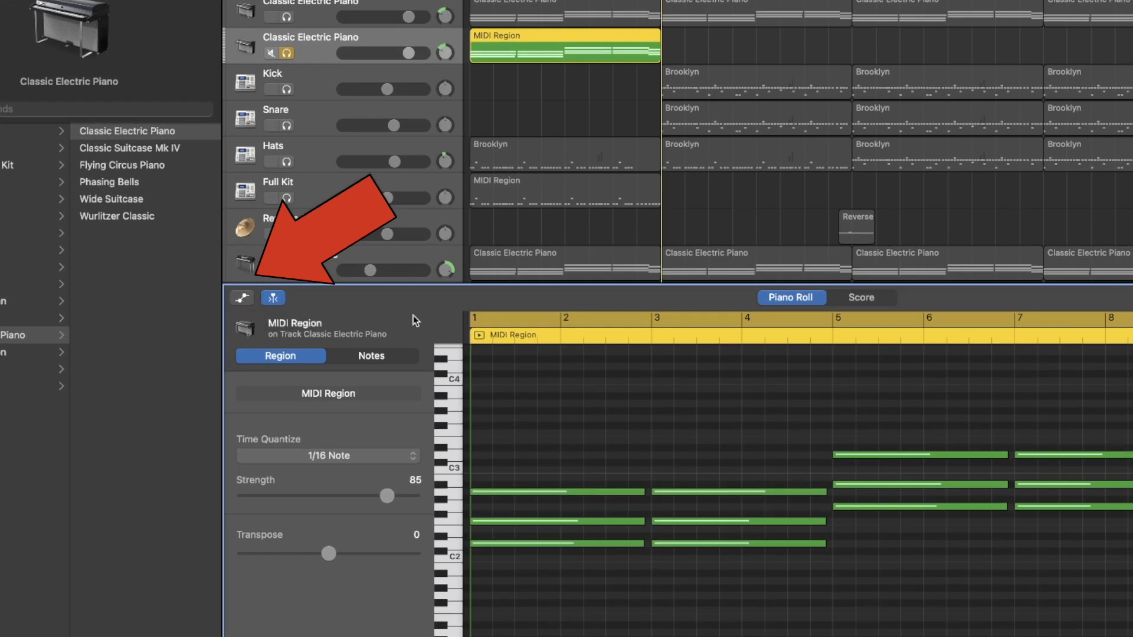
Show the automation lane in the Piano Roll and open the list of controllers it can edit.
{"action": "key", "text": "a"}
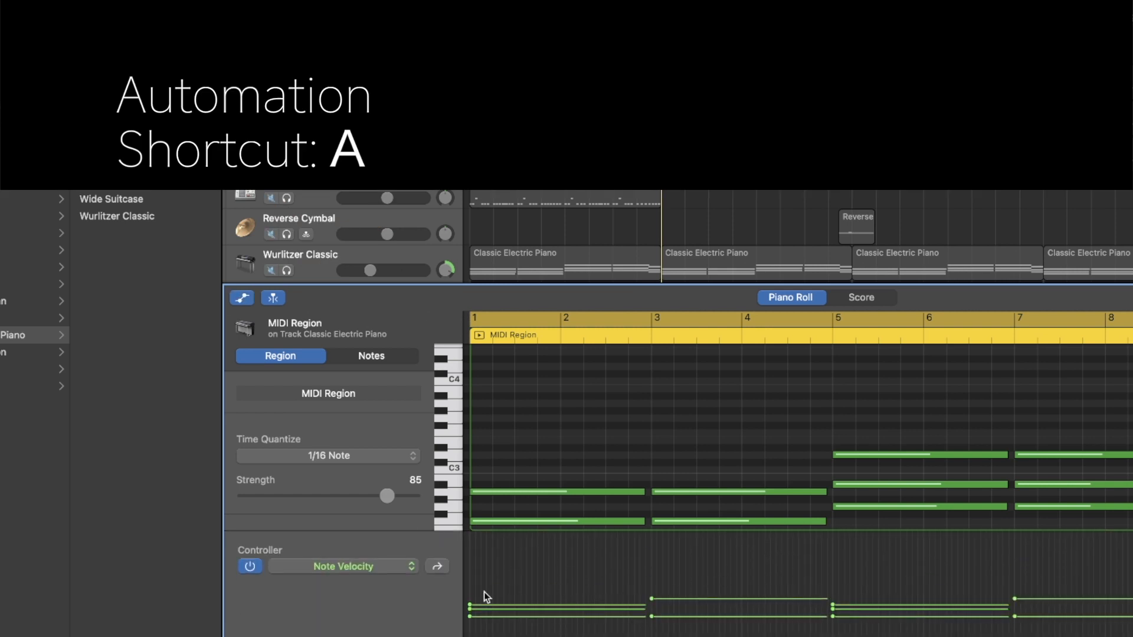
{"action": "left_click", "coordinate": [353, 568]}
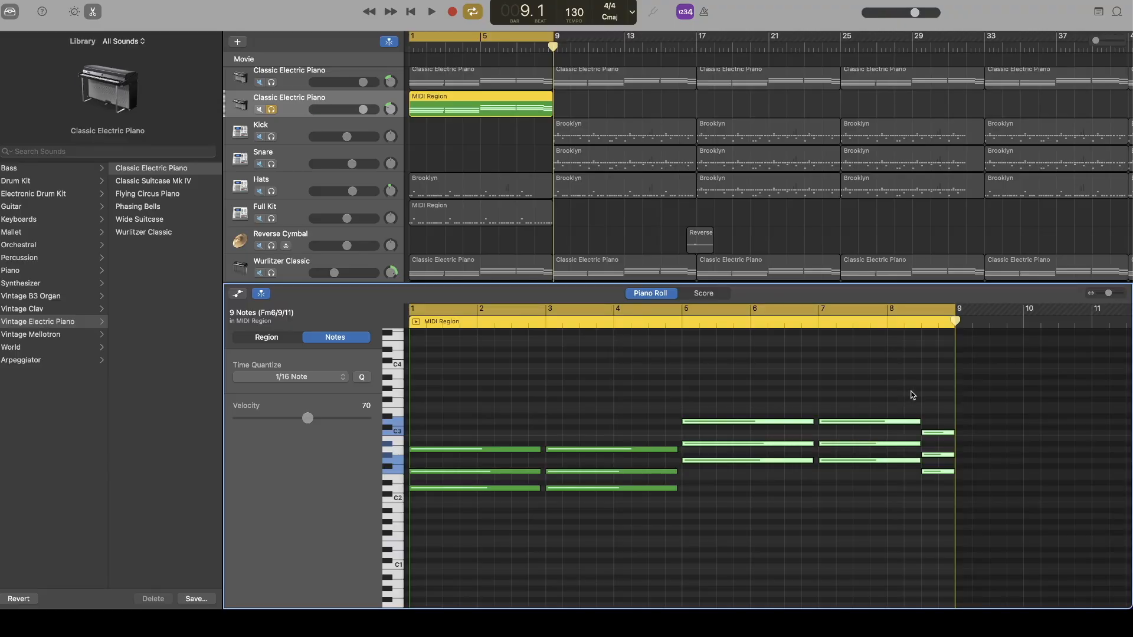
Select the nine electric piano notes from bar 5 to the region's end and open the Time Quantize options.
{"action": "left_click_drag", "start_coordinate": [934, 393], "coordinate": [743, 496]}
{"action": "left_click", "coordinate": [323, 381]}
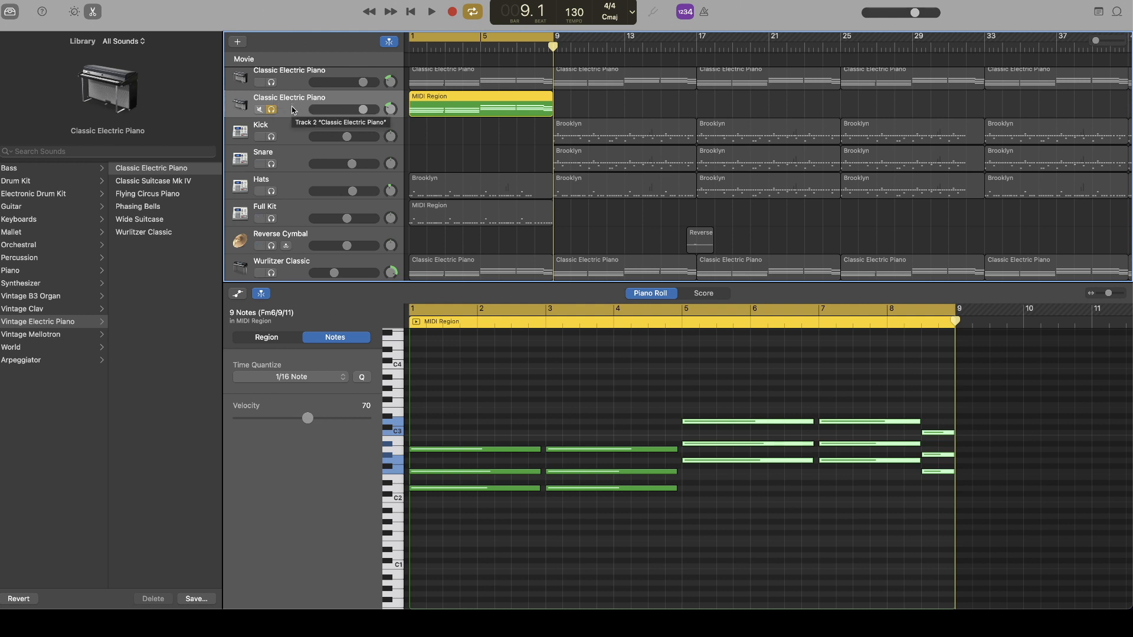
Turn off solo on the second Classic Electric Piano track and mute it.
{"action": "key", "text": "s"}
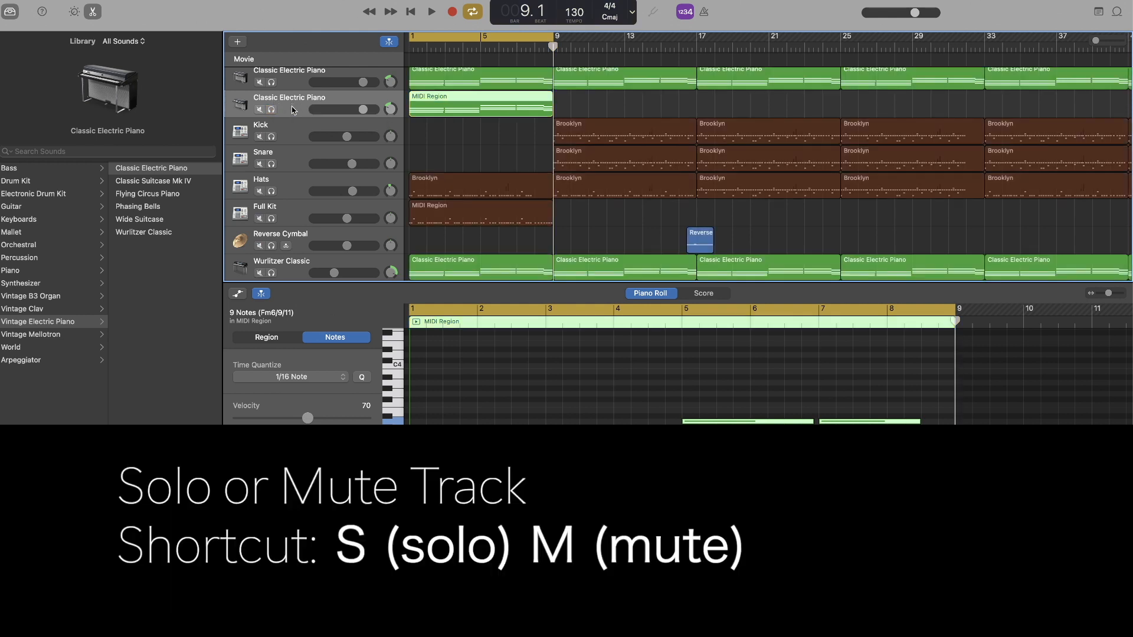
{"action": "key", "text": "m"}
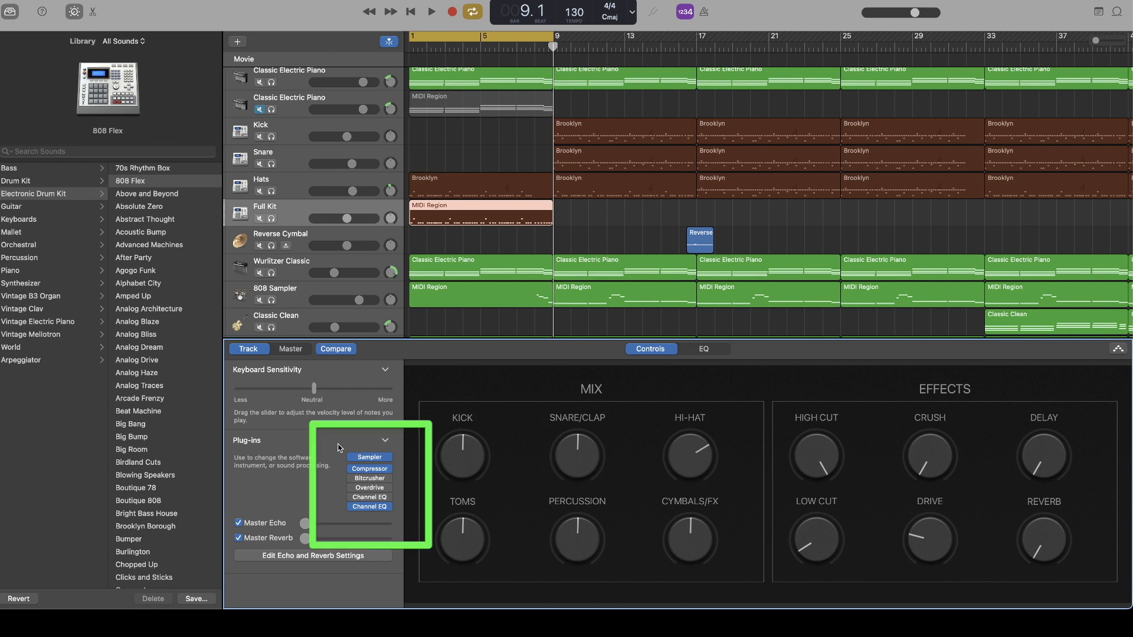
{"action": "mouse_move", "coordinate": [369, 511]}
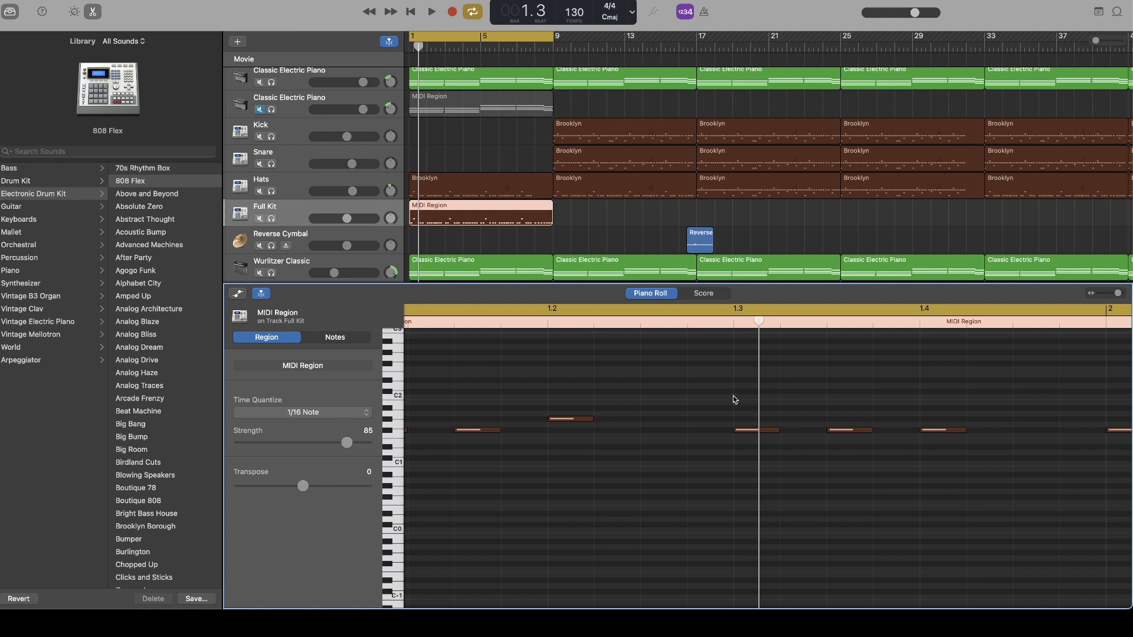
Split the Full Kit note at beat 1.3 into four equal slices in the Piano Roll.
{"action": "left_click_drag", "start_coordinate": [735, 400], "coordinate": [778, 469]}
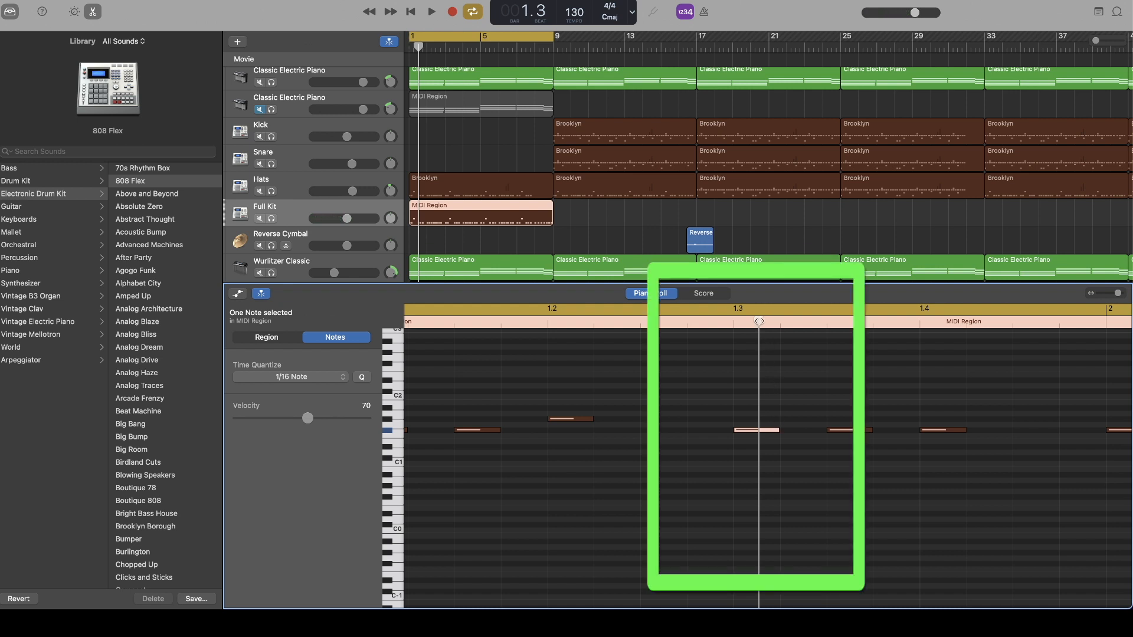
{"action": "key", "text": "super+t"}
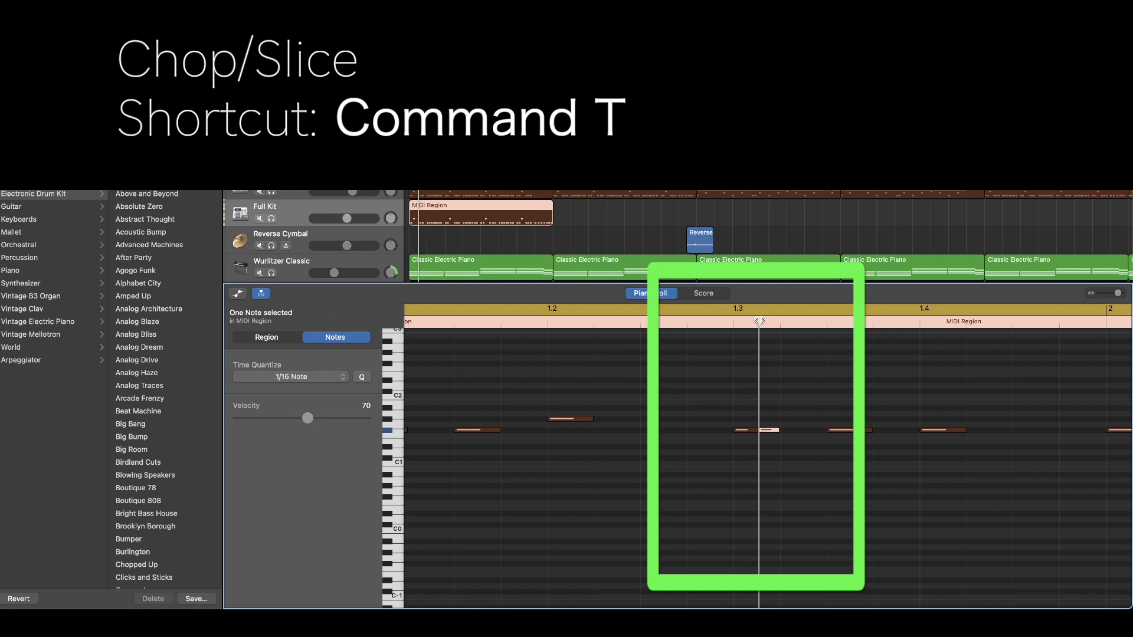
{"action": "left_click_drag", "start_coordinate": [760, 321], "coordinate": [747, 322]}
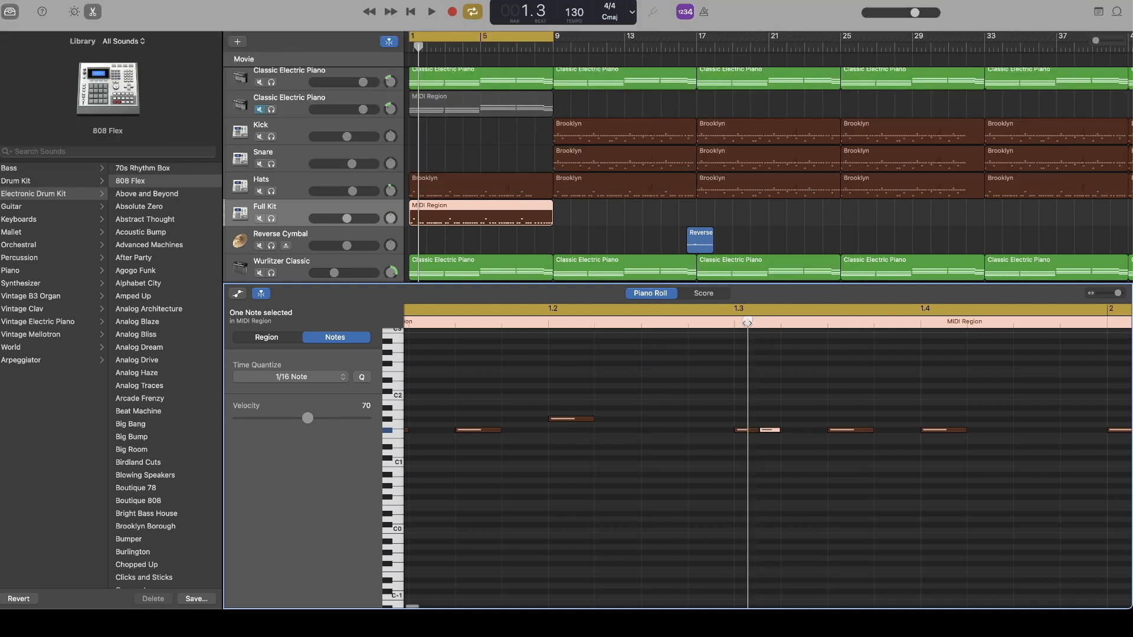
{"action": "left_click", "coordinate": [751, 428]}
{"action": "key", "text": "super+t"}
{"action": "left_click_drag", "start_coordinate": [748, 320], "coordinate": [770, 321]}
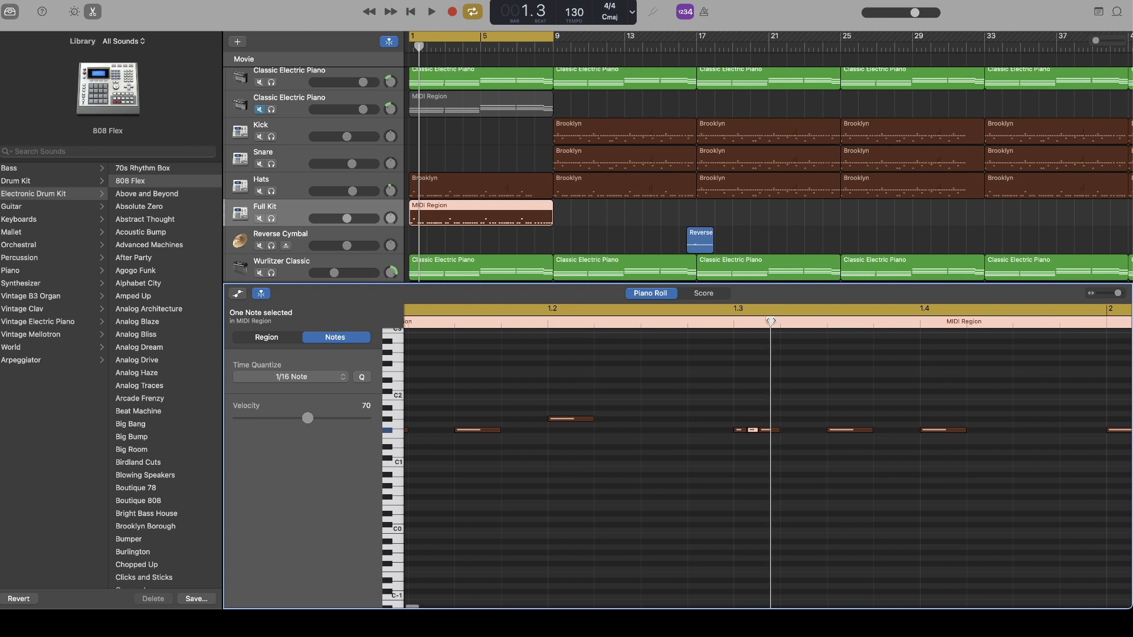
{"action": "key", "text": "super+t"}
Quantize the four sliced drum notes at beat 1.3 to 1/64 Note and play them back.
{"action": "left_click", "coordinate": [328, 380]}
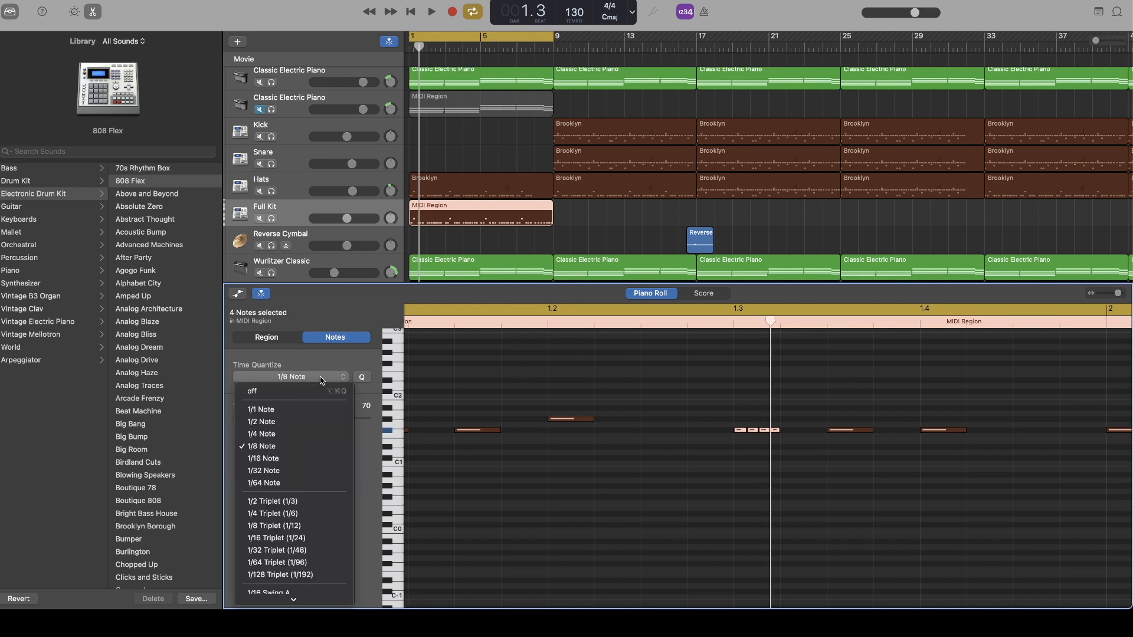
{"action": "left_click", "coordinate": [278, 485]}
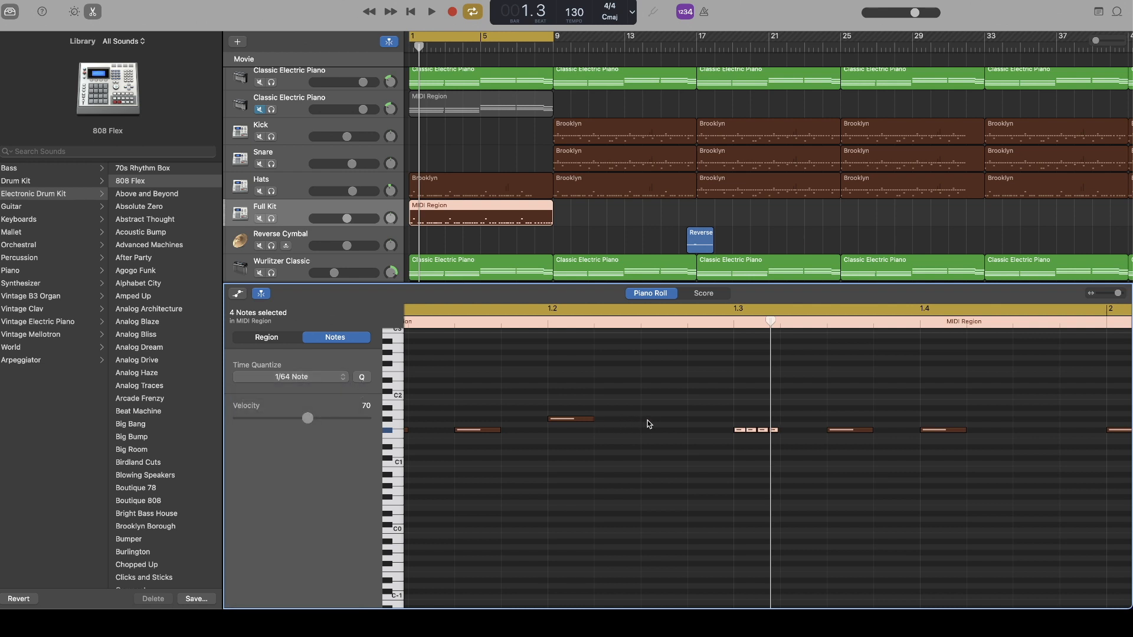
{"action": "key", "text": "space"}
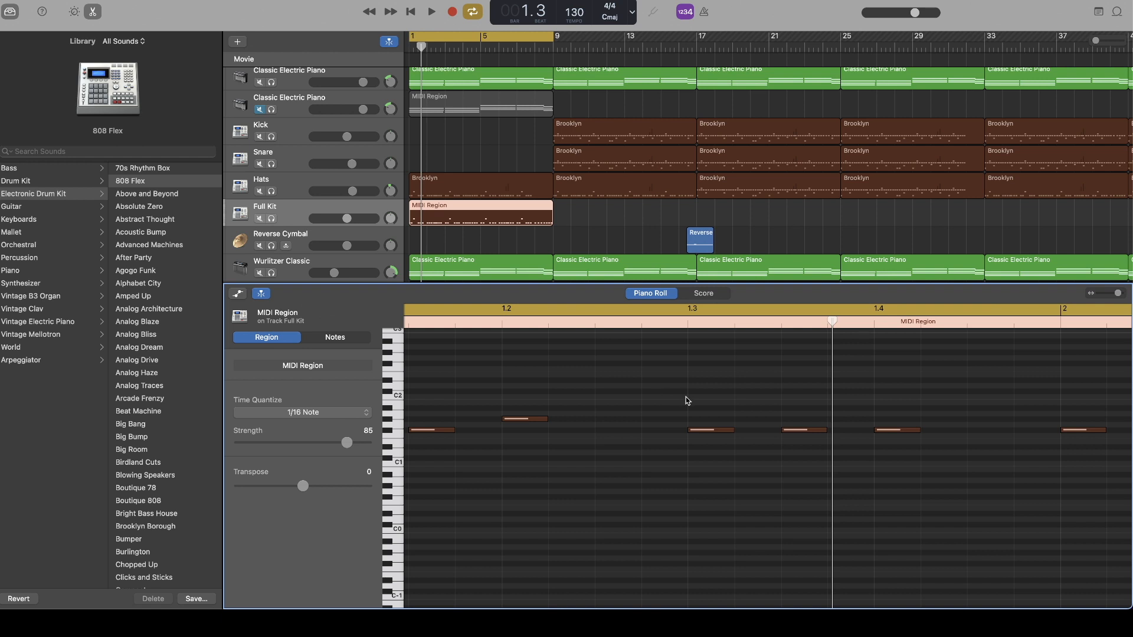
Quantize the three Full Kit notes from beat 1.3 to 1.4 to 1/4 Triplet (1/6) and audition the soloed track.
{"action": "left_click_drag", "start_coordinate": [687, 400], "coordinate": [924, 490]}
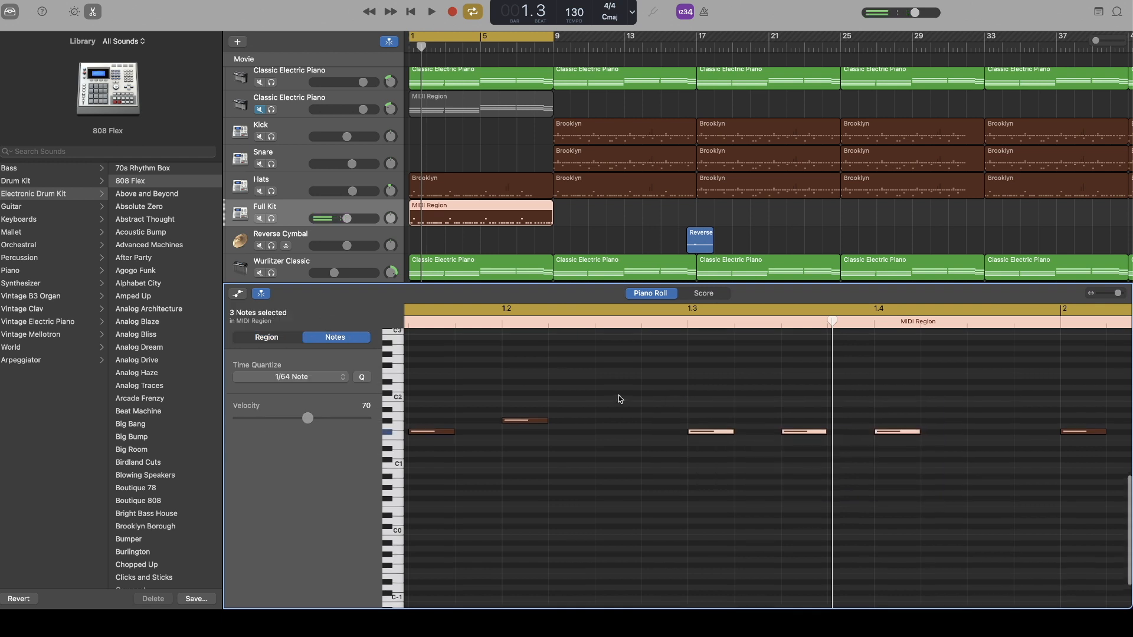
{"action": "left_click", "coordinate": [344, 376]}
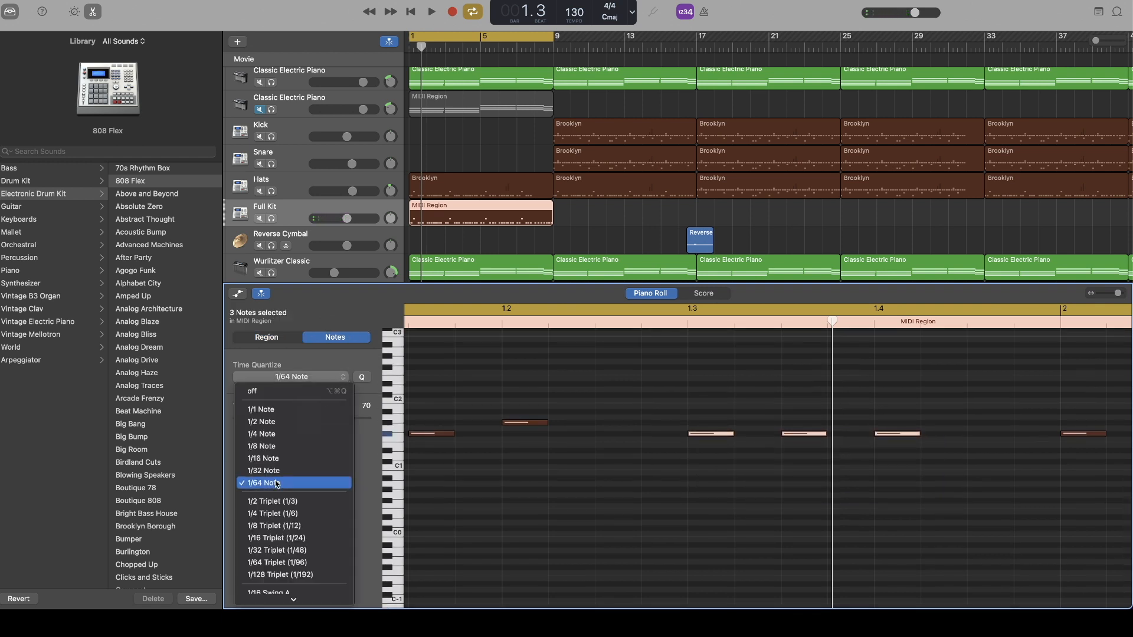
{"action": "left_click", "coordinate": [276, 514]}
{"action": "key", "text": "ctrl+s"}
{"action": "key", "text": "space"}
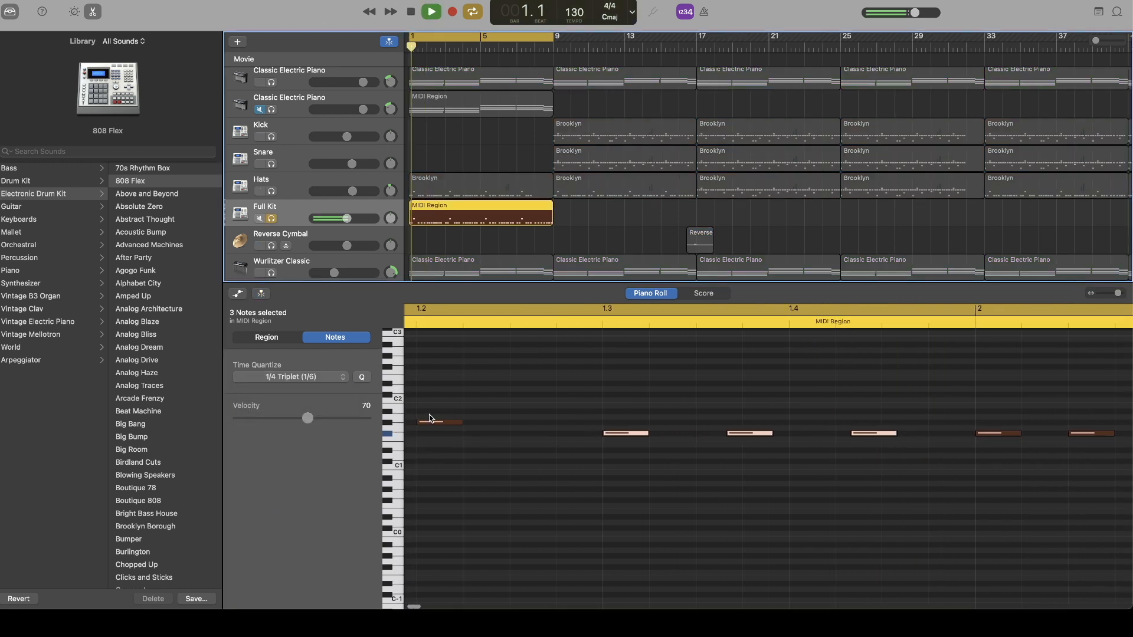
{"action": "key", "text": "space"}
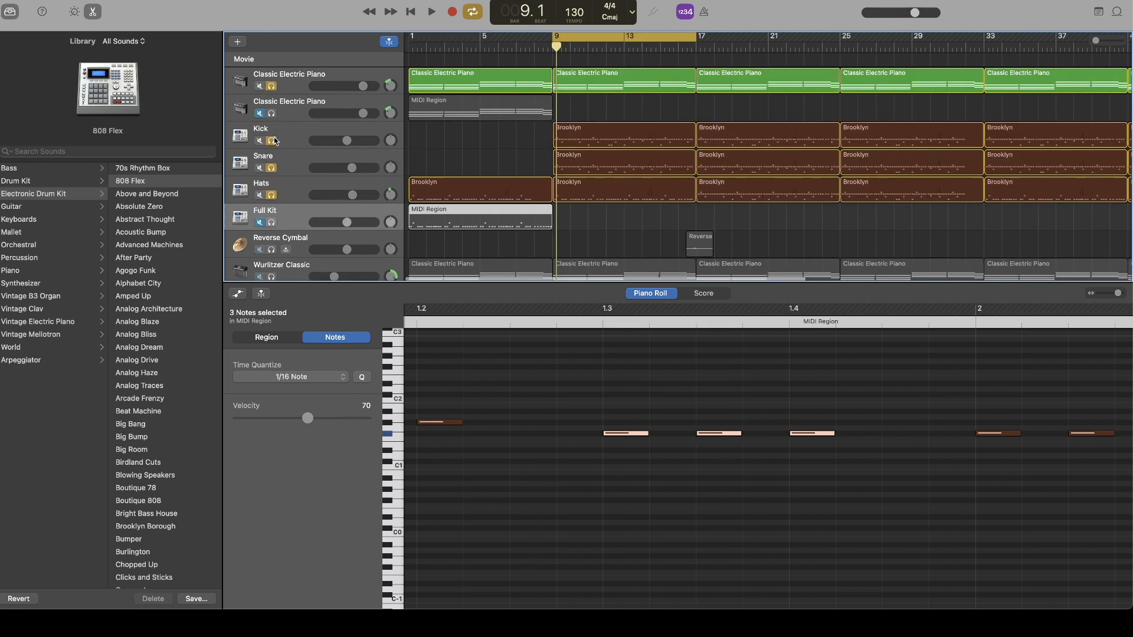
Play the cycle area from bar 9 with the first electric piano, Kick, Snare and Hats soloed, and stop playback.
{"action": "key", "text": "space"}
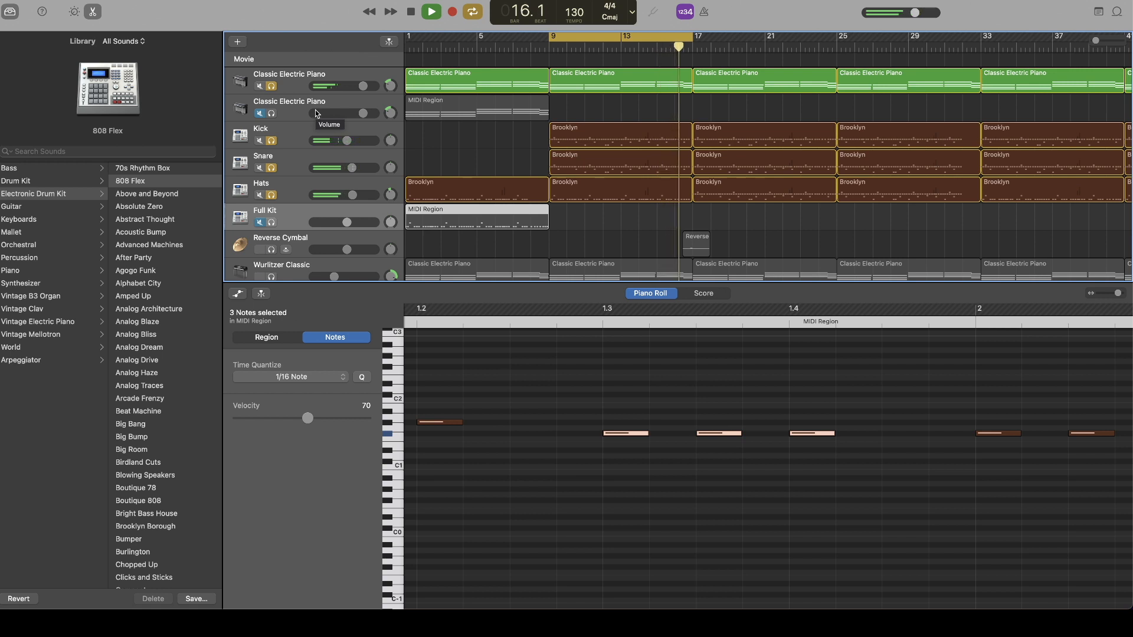
{"action": "key", "text": "space"}
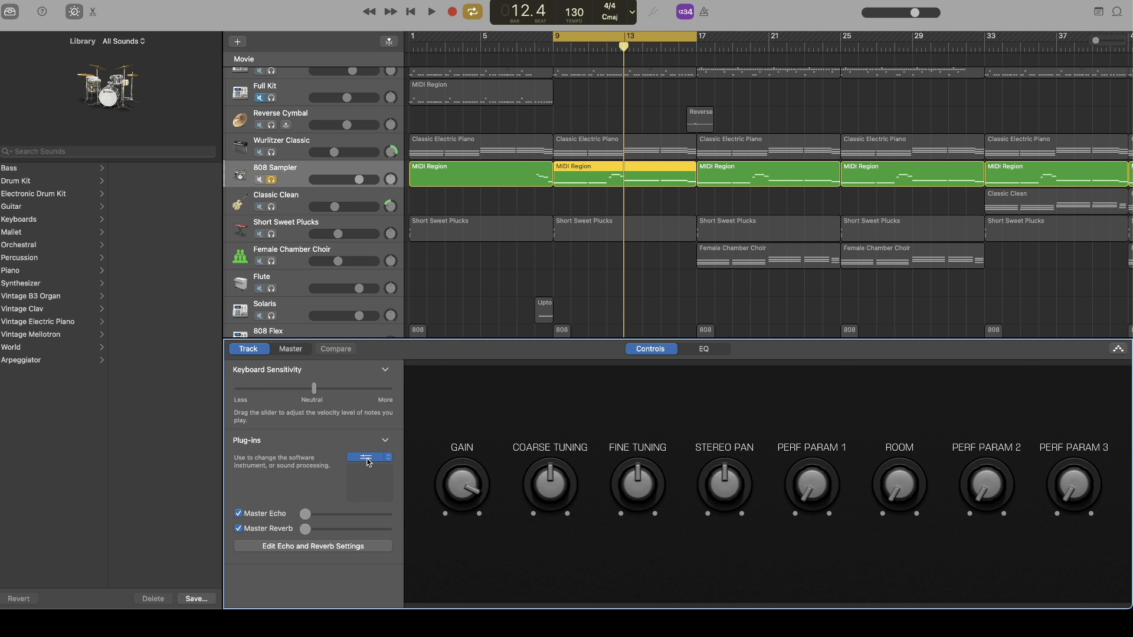
Inspect the 808 Sampler track's AUSampler plug-in settings, close its window and audition the soloed 808 from bar 12.
{"action": "left_click", "coordinate": [366, 459]}
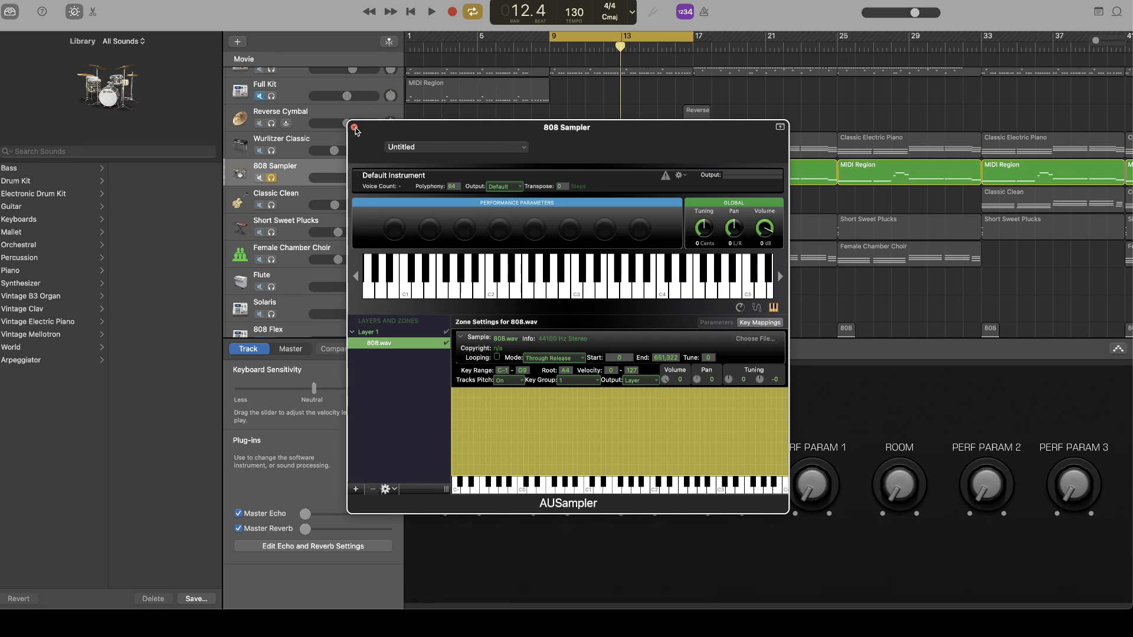
{"action": "left_click", "coordinate": [355, 128]}
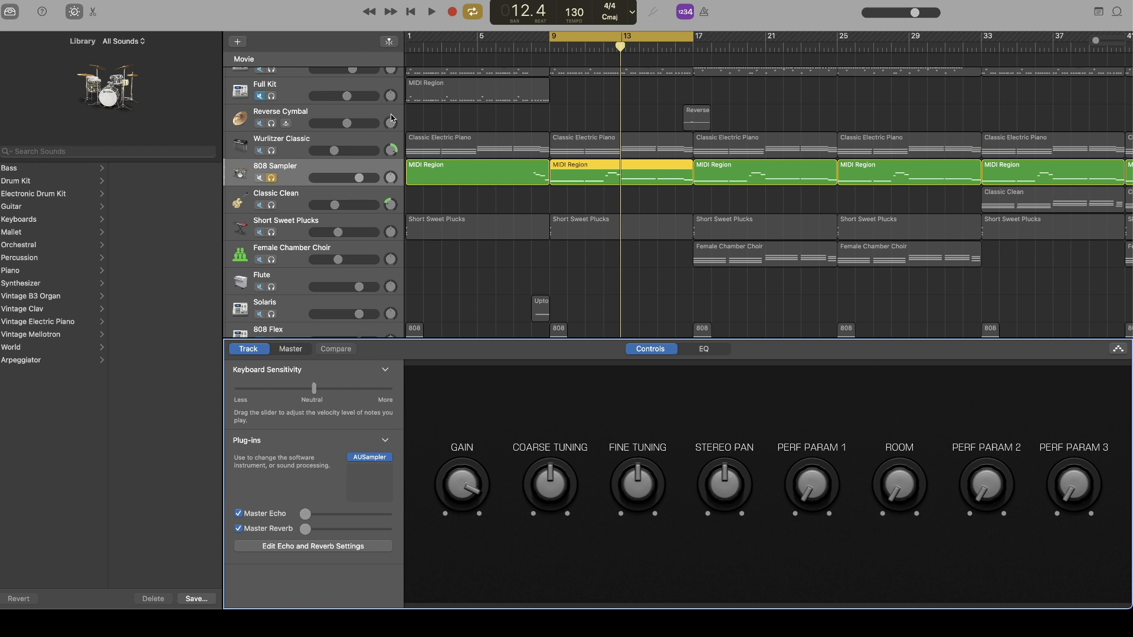
{"action": "key", "text": "space"}
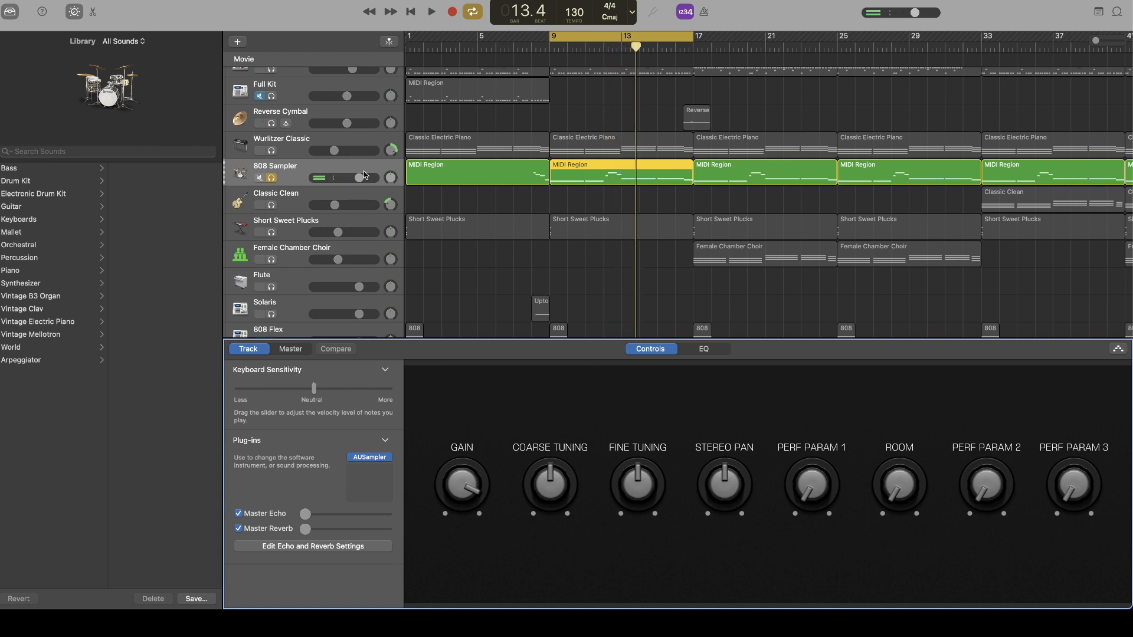
Play the full arrangement from bar 1 with no tracks soloed and stop it at bar 25.
{"action": "left_click", "coordinate": [422, 17]}
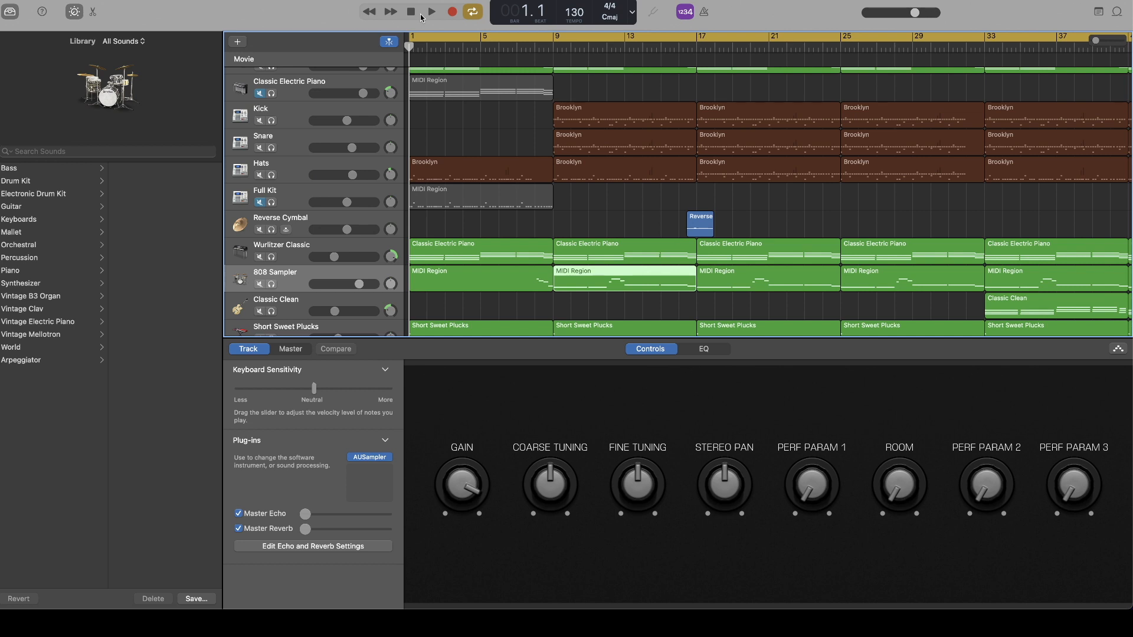
{"action": "left_click", "coordinate": [422, 16]}
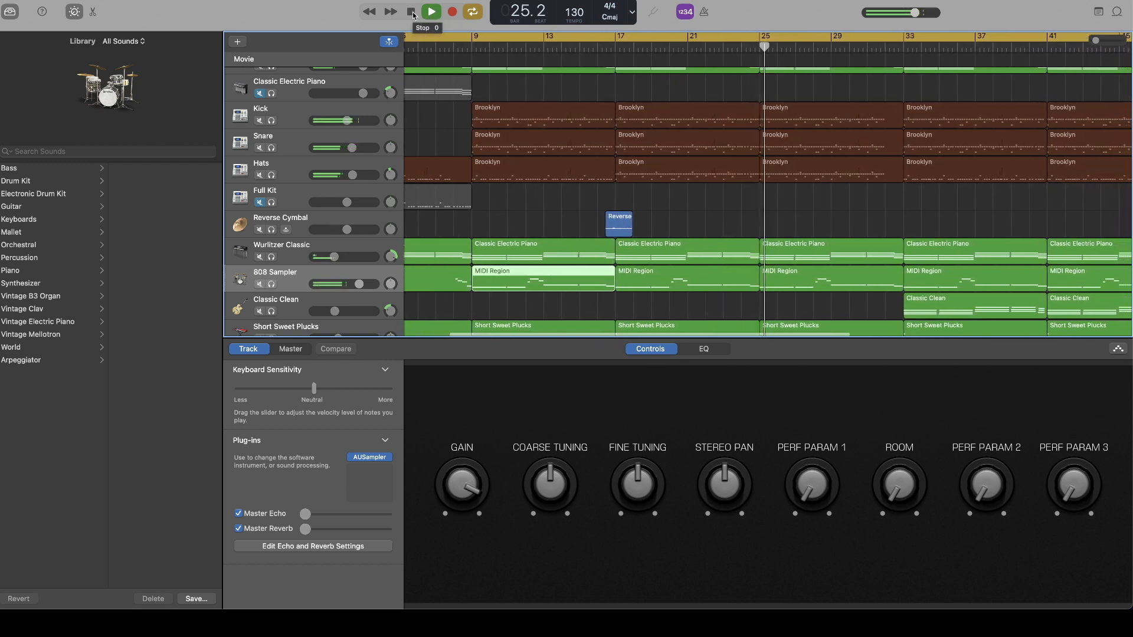
{"action": "left_click", "coordinate": [412, 11]}
{"action": "mouse_move", "coordinate": [565, 593]}
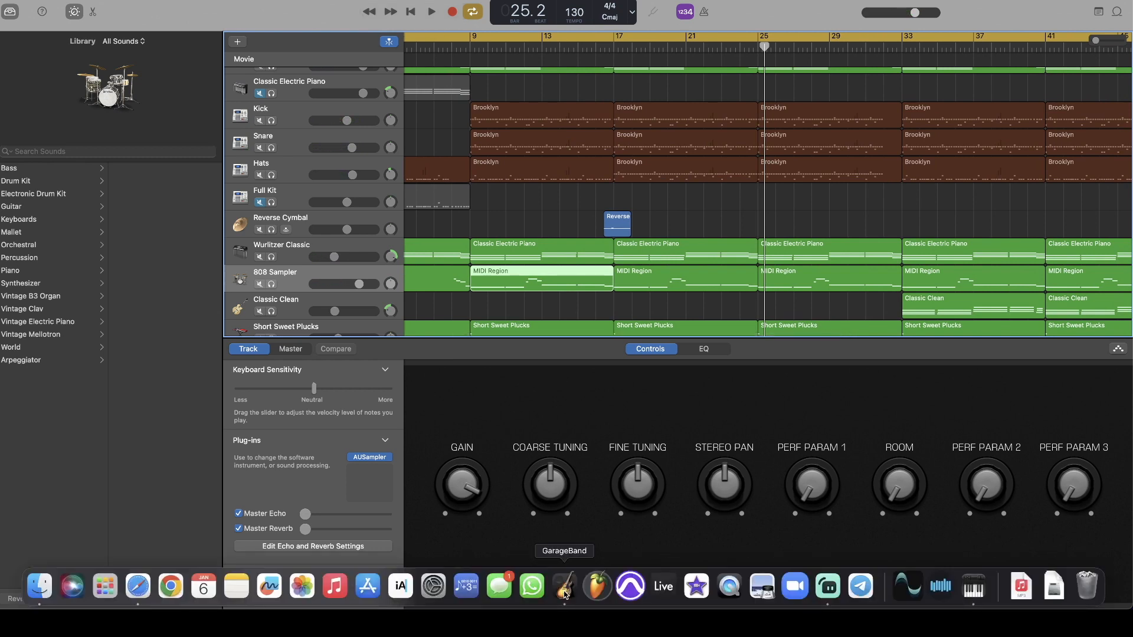